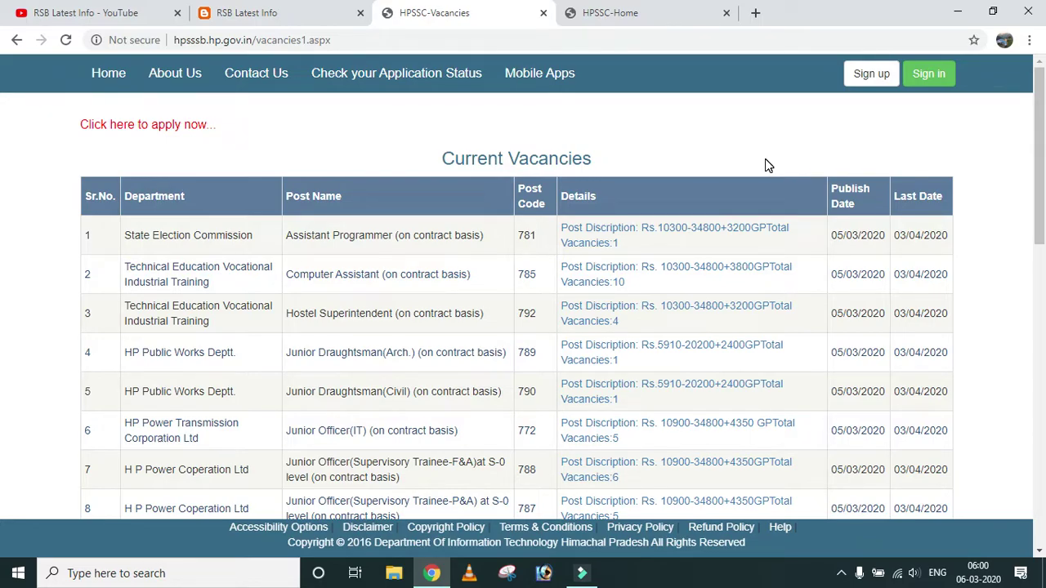
# Cycle through the YouTube, blog and HPSSC tabs, then start a new blank Google tab.
pyautogui.click(110, 14)
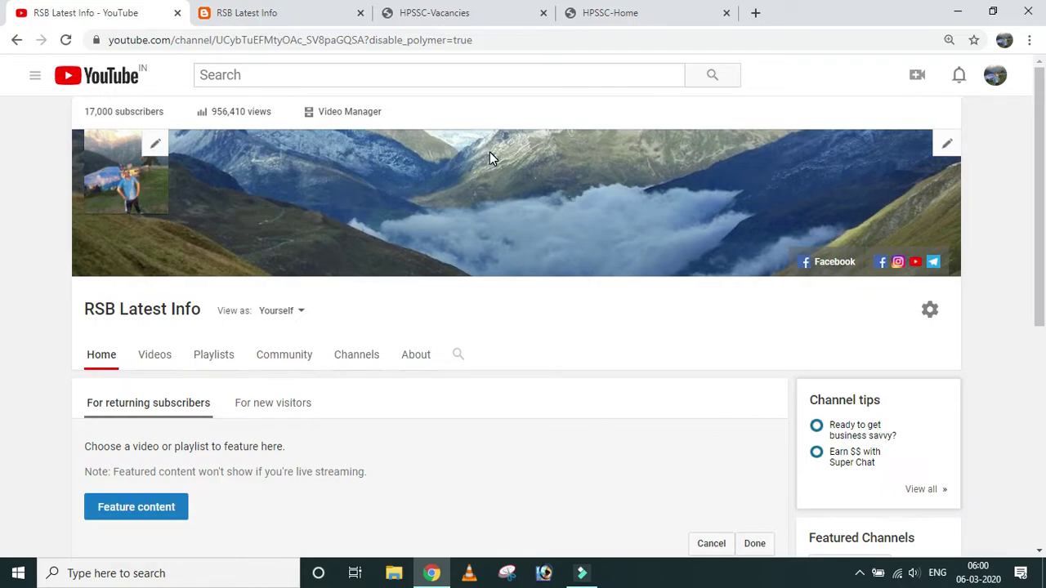
pyautogui.click(261, 14)
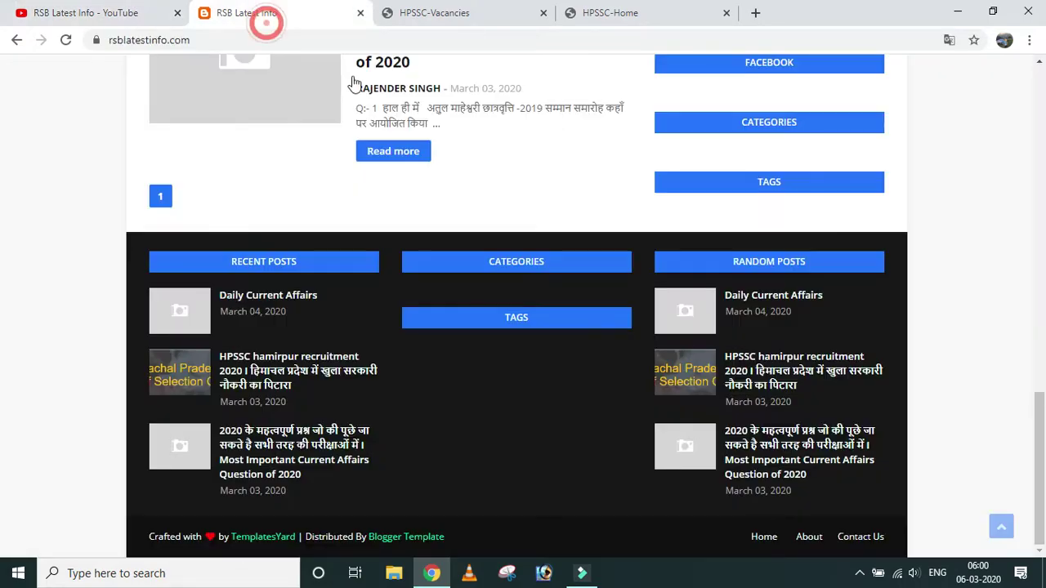
pyautogui.click(479, 15)
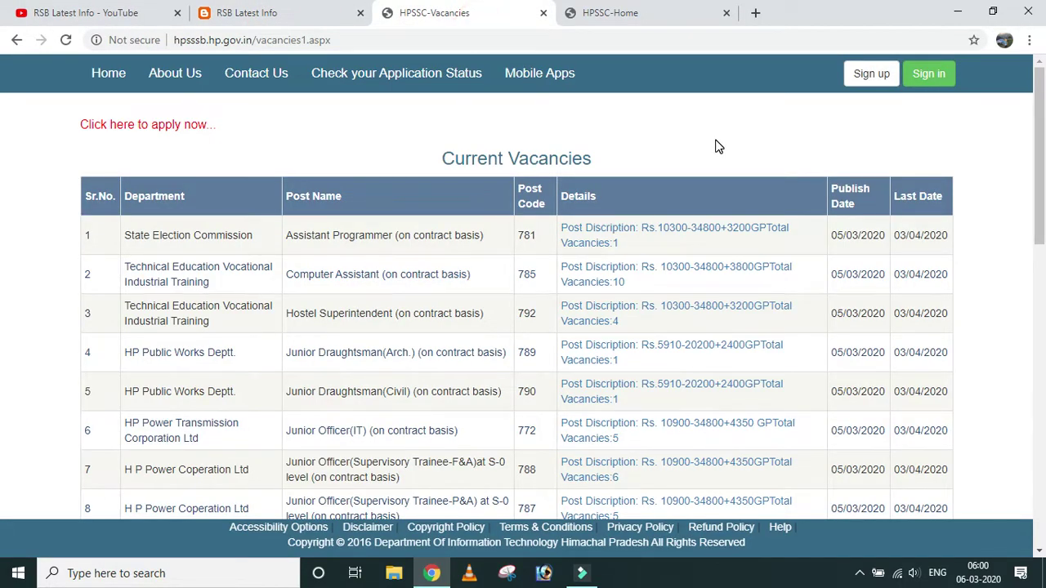
pyautogui.click(649, 18)
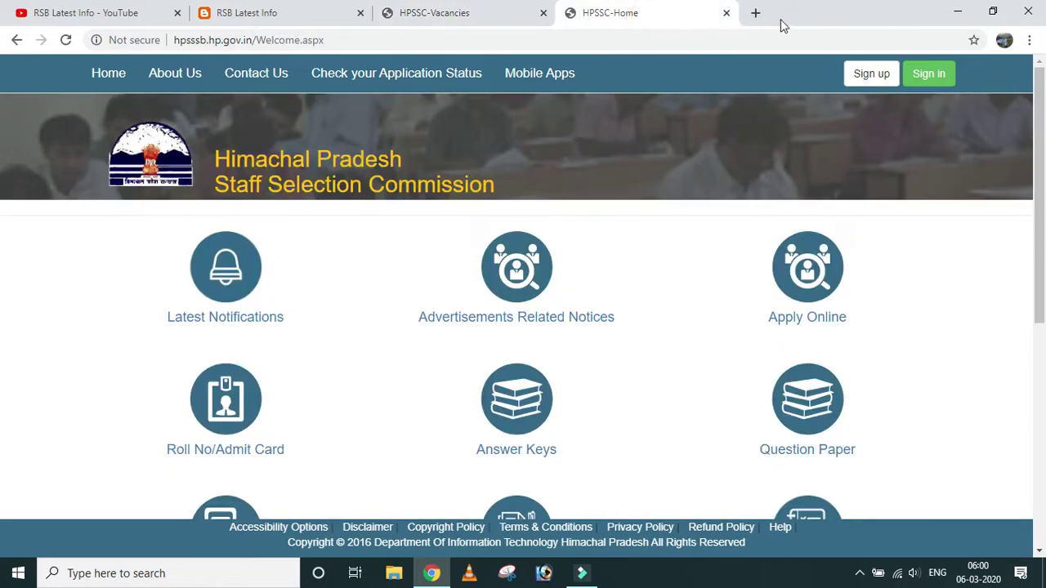
pyautogui.click(754, 12)
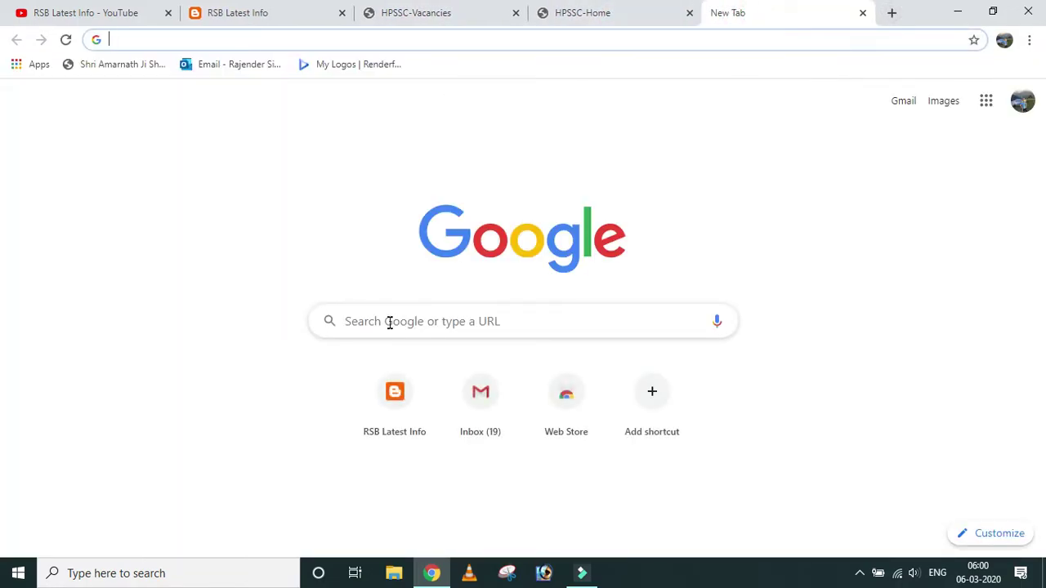
# Search Google for 'hpssc' and go to the official HPSSC-Home site from the results.
pyautogui.click(391, 318)
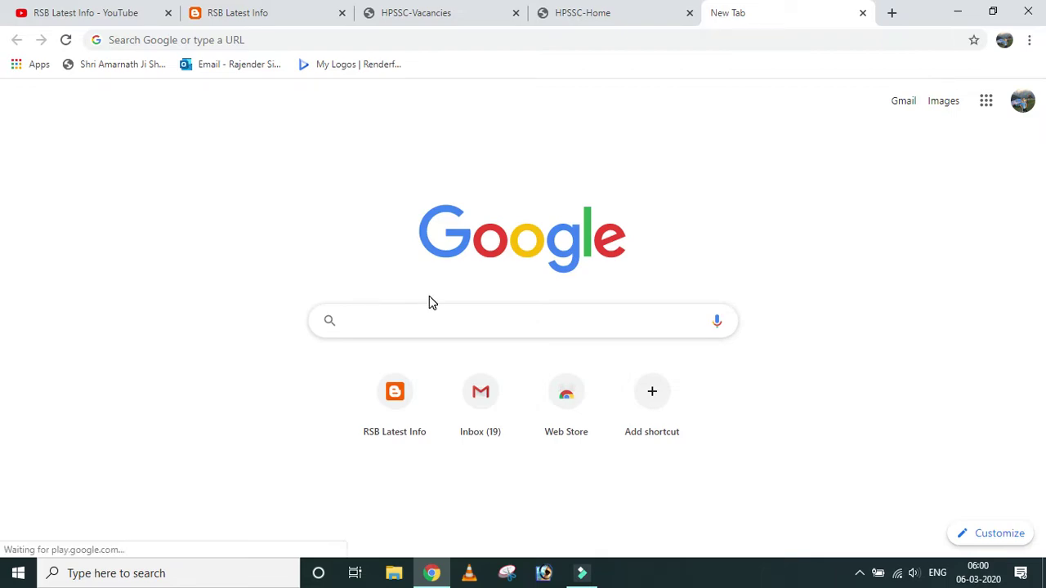
pyautogui.write('HP')
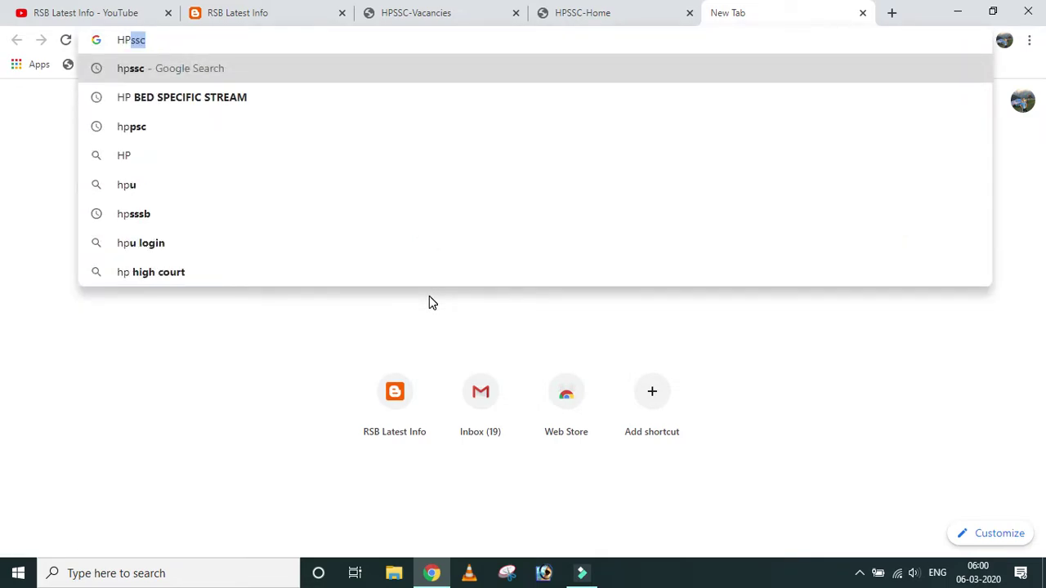
pyautogui.press('Return')
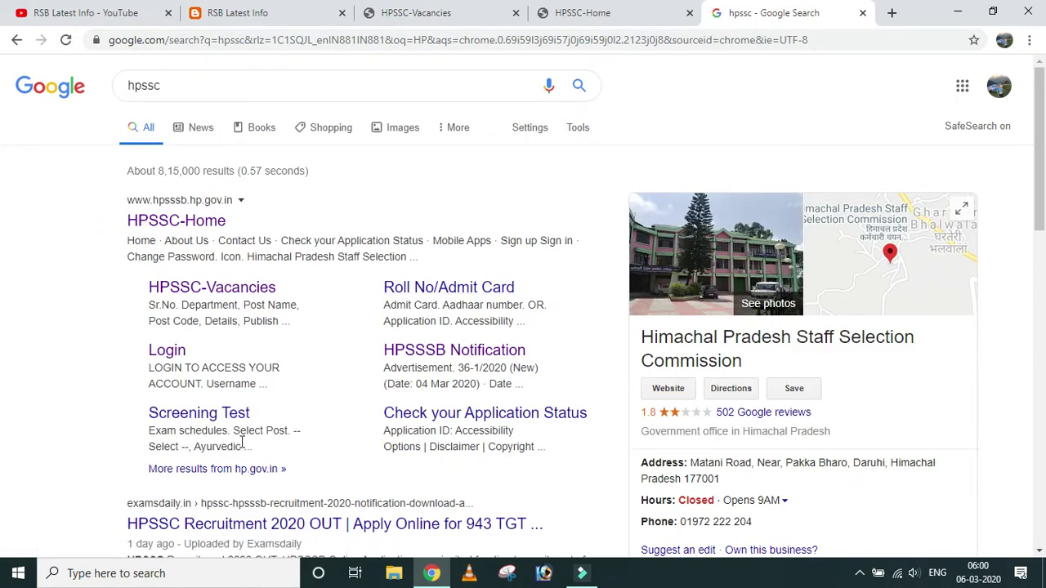
pyautogui.click(172, 228)
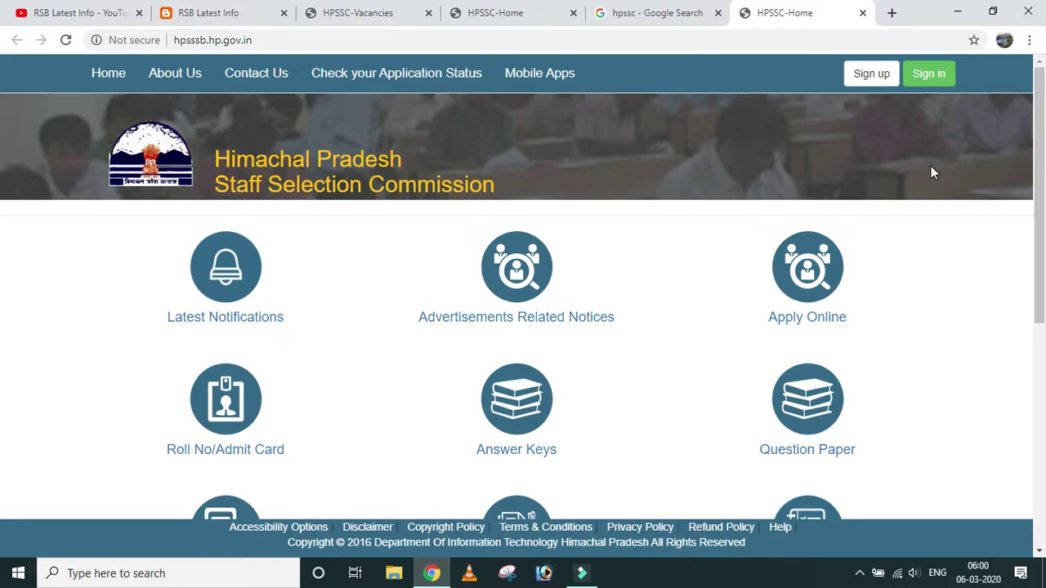
# Bring up the sign-up form and enter the applicant's first name, last name and mobile number.
pyautogui.click(862, 89)
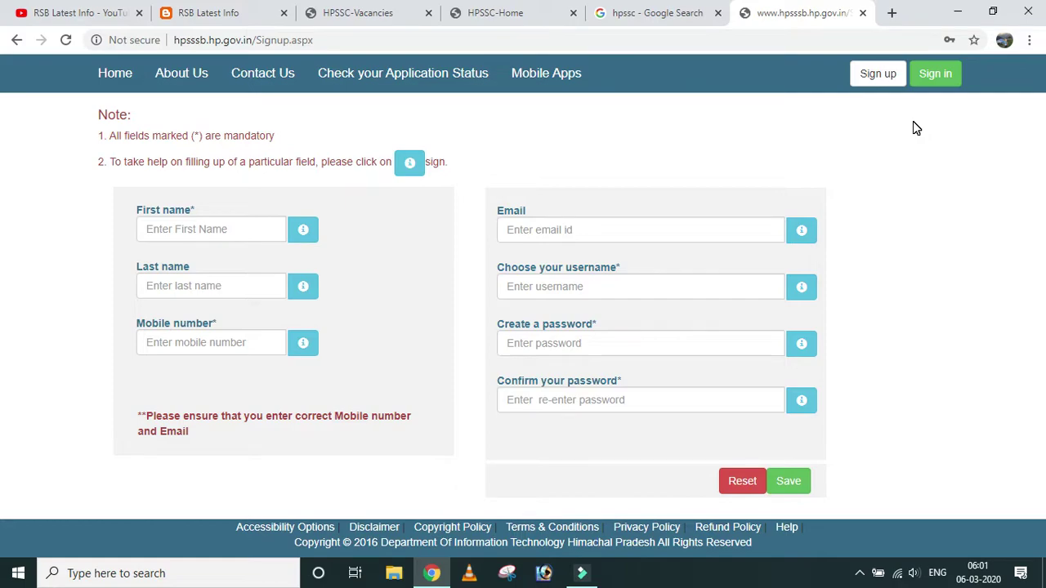
pyautogui.click(154, 236)
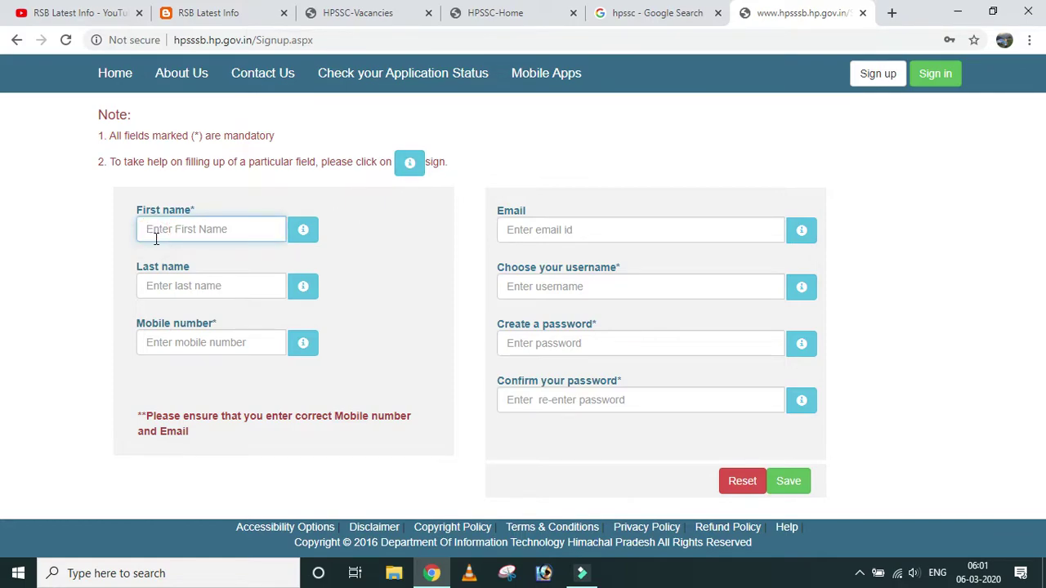
pyautogui.click(160, 288)
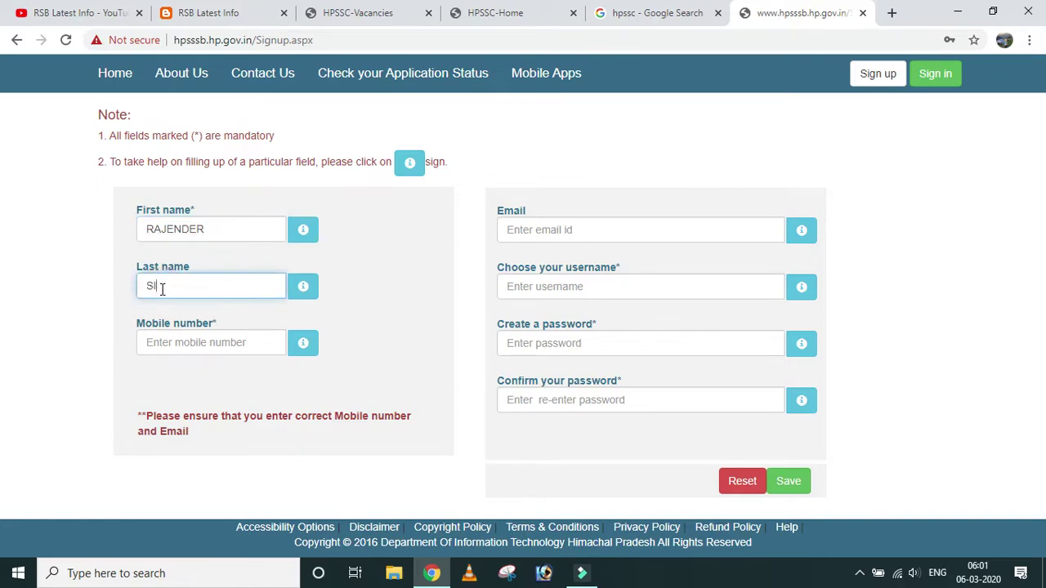
pyautogui.click(169, 336)
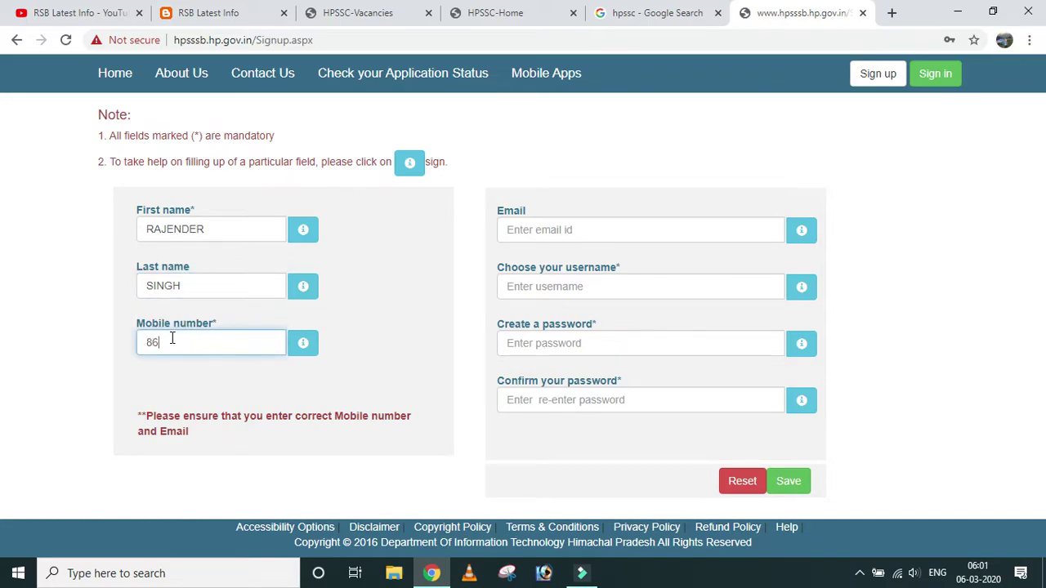
# Fill in the applicant's e-mail address and a chosen username.
pyautogui.click(546, 237)
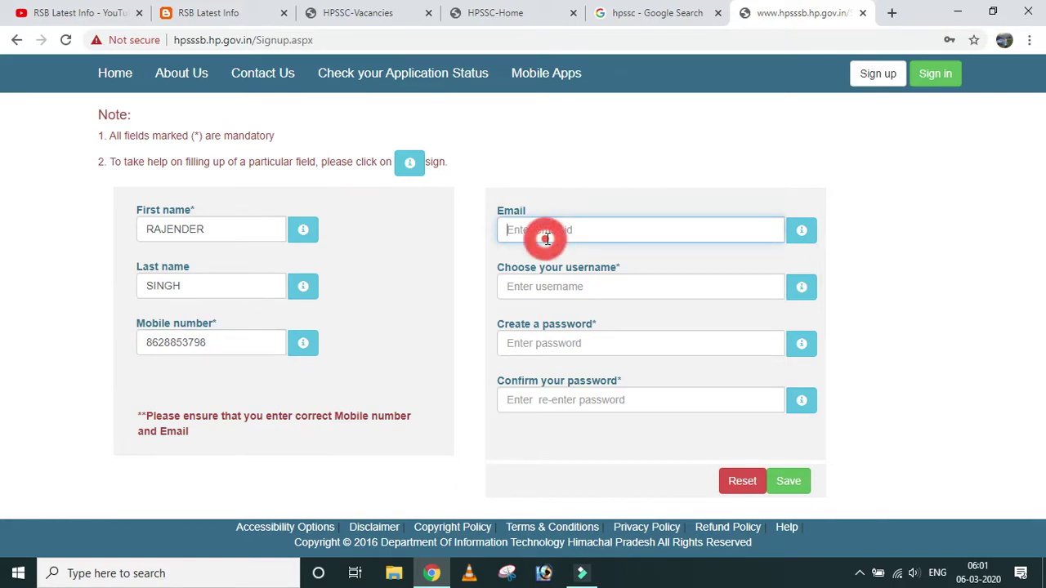
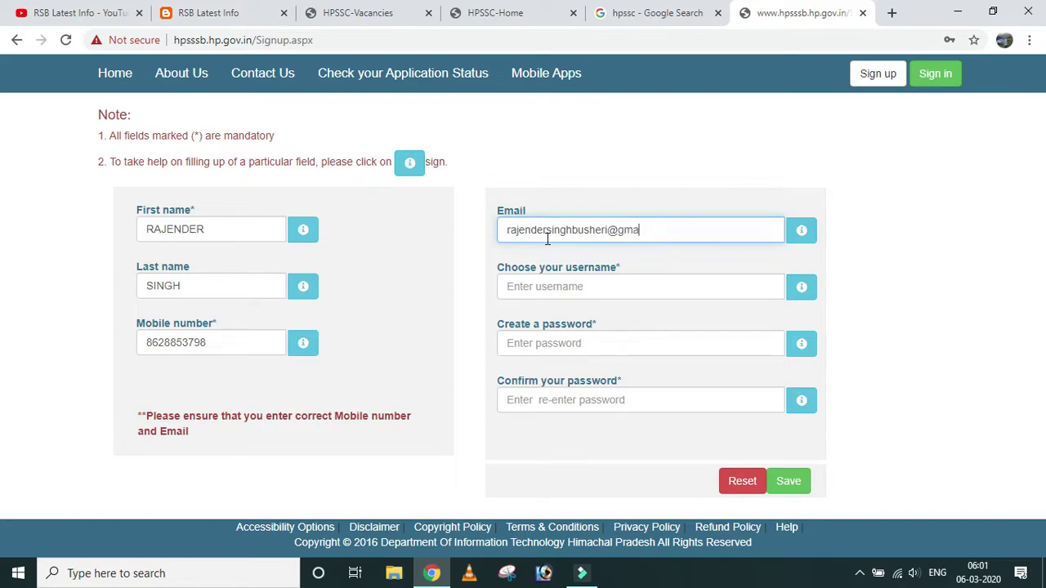
pyautogui.click(553, 287)
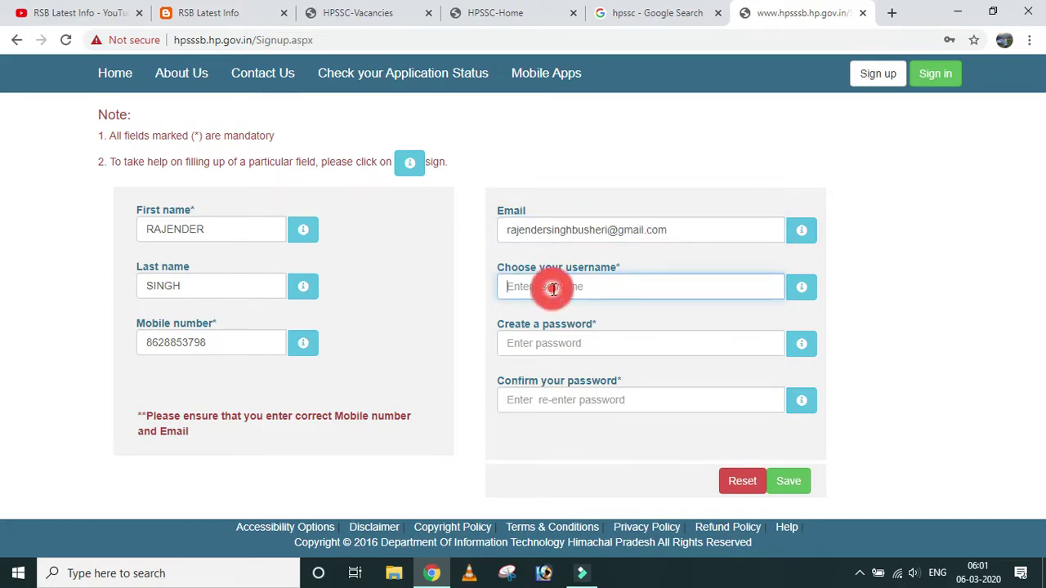
pyautogui.write('Rajender')
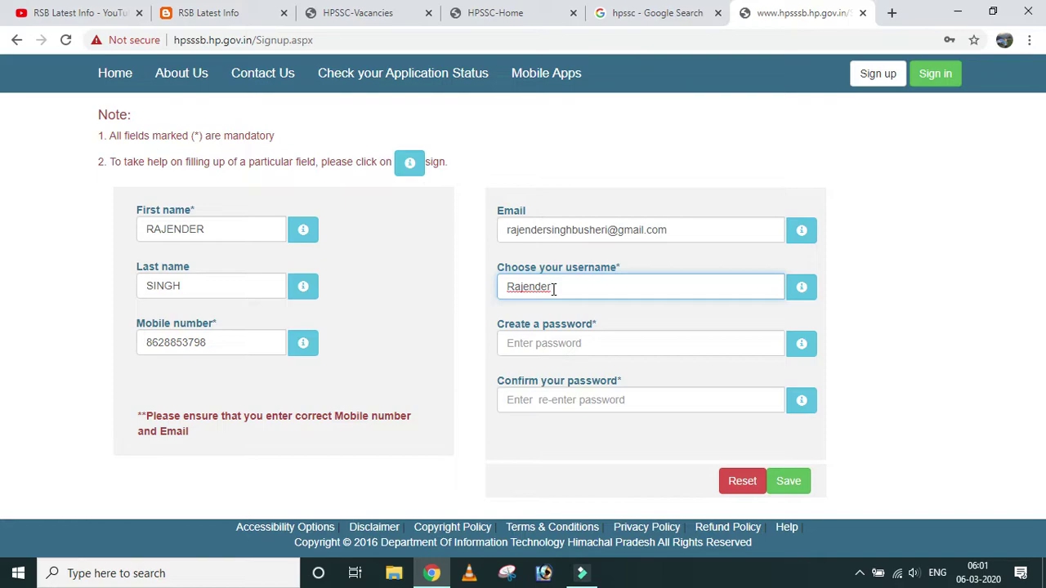
pyautogui.write('123456')
pyautogui.hotkey('ctrl', 'a')
pyautogui.click(940, 220)
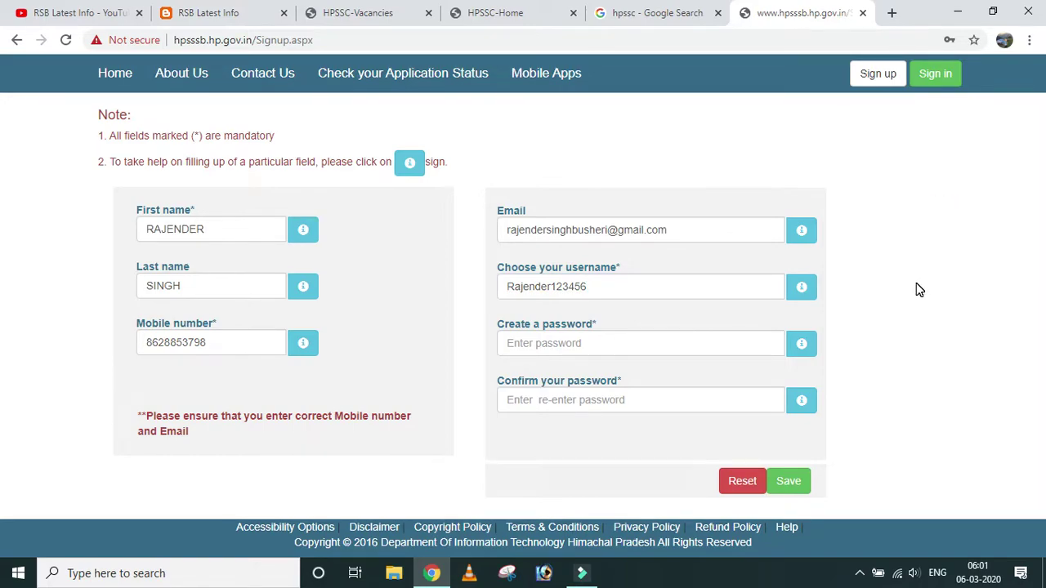
# Enter the new account password and confirm it, then go to the account login page.
pyautogui.click(549, 343)
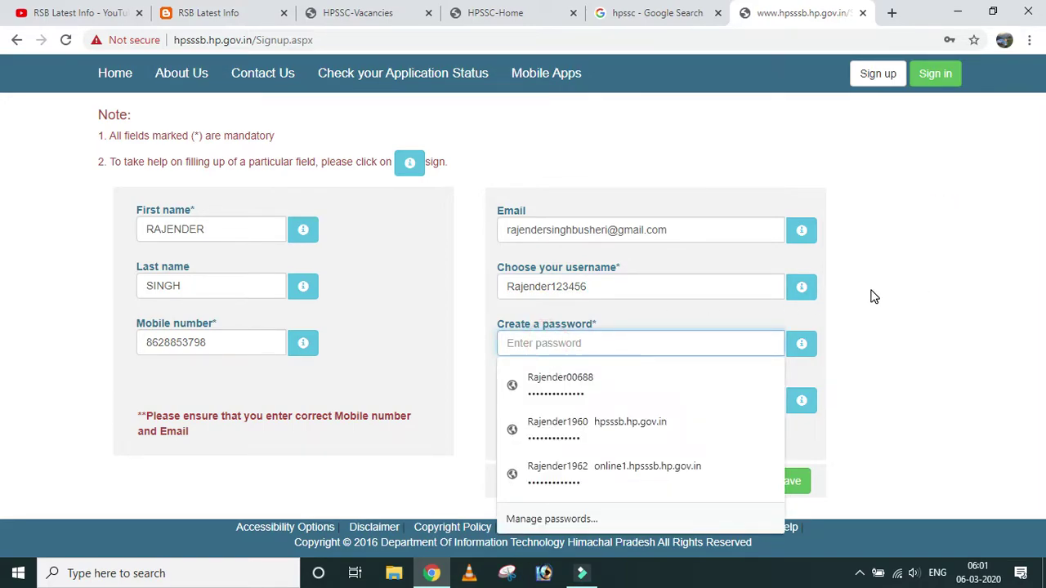
pyautogui.write('R')
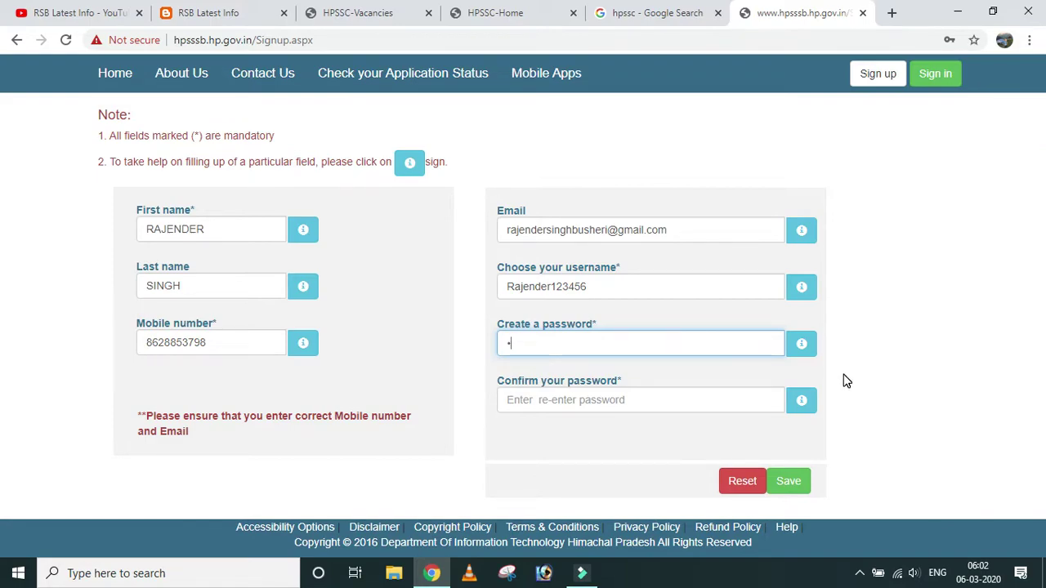
pyautogui.moveTo(800, 347)
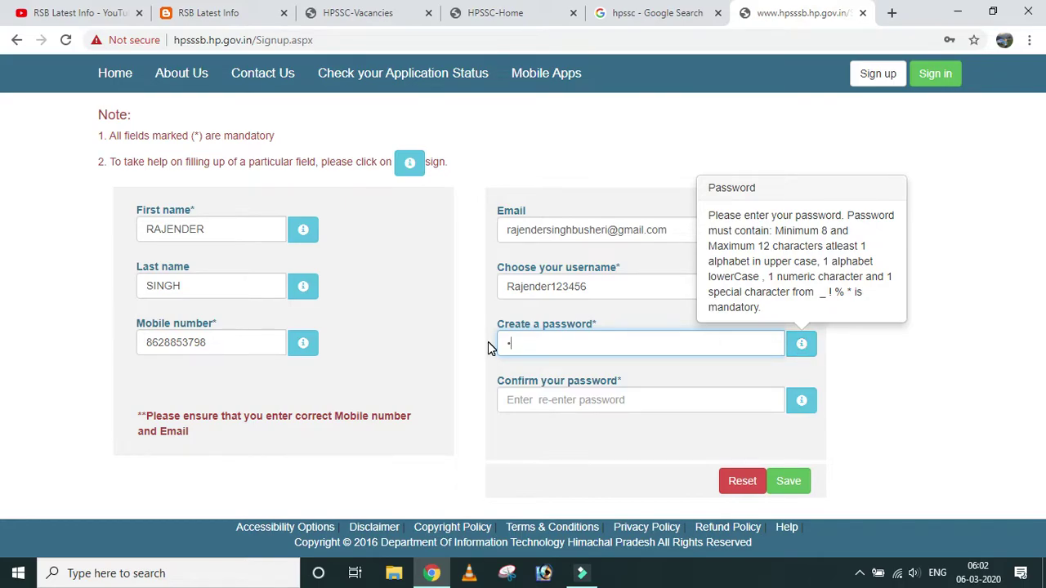
pyautogui.write('•••••')
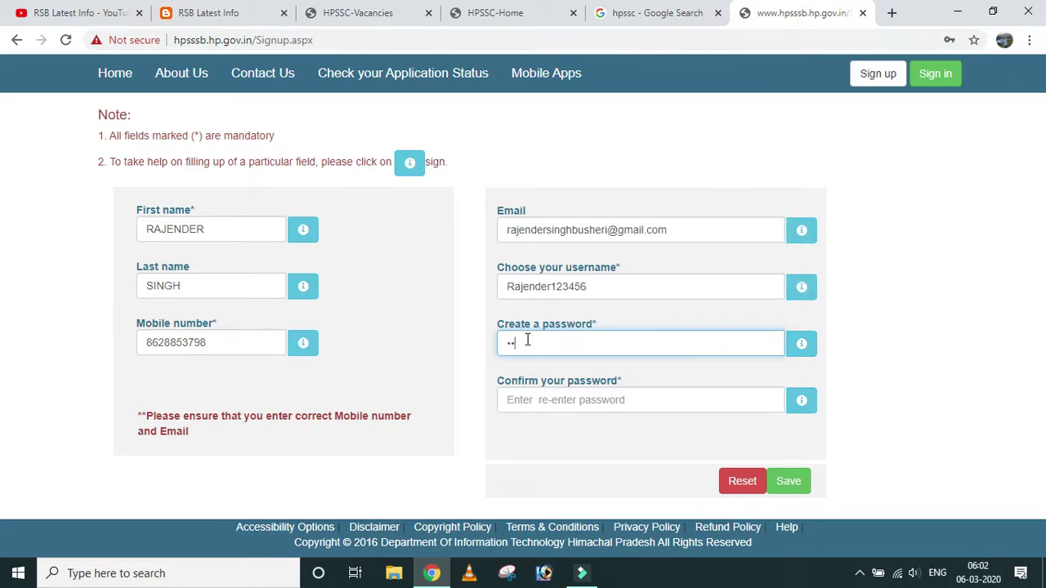
pyautogui.write('•••••')
pyautogui.click(536, 400)
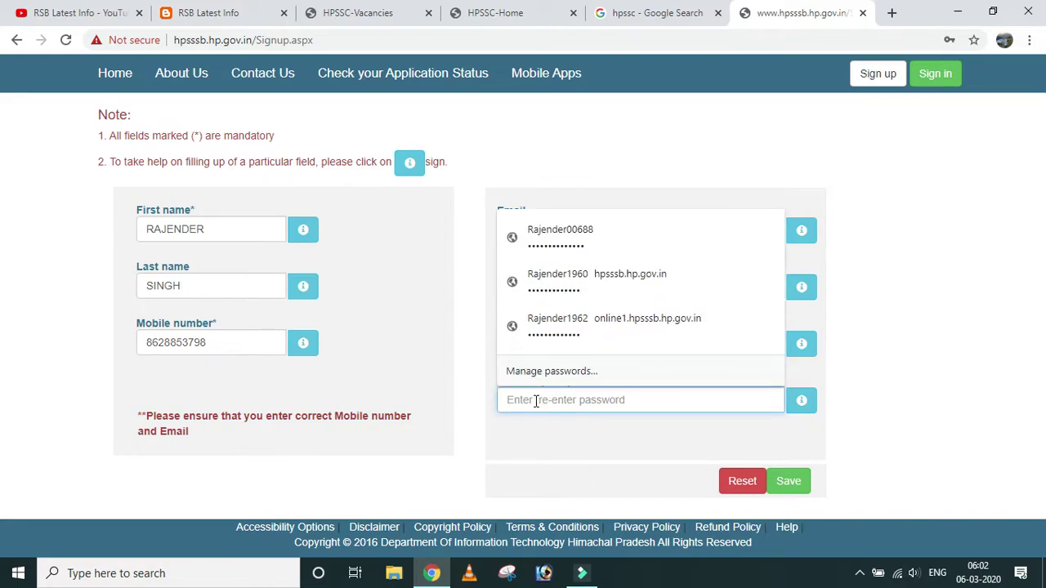
pyautogui.write('•••••')
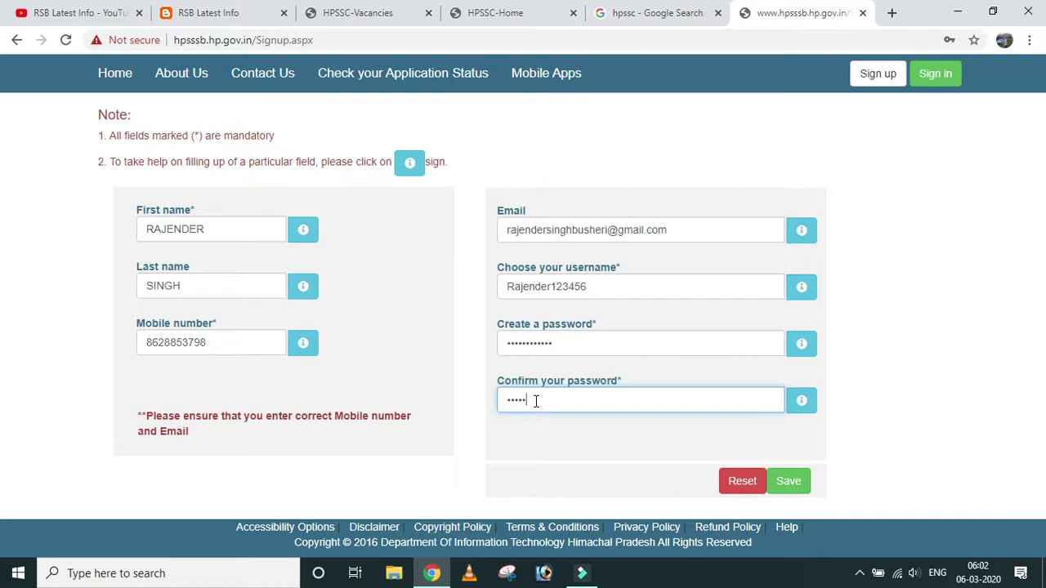
pyautogui.write('••••')
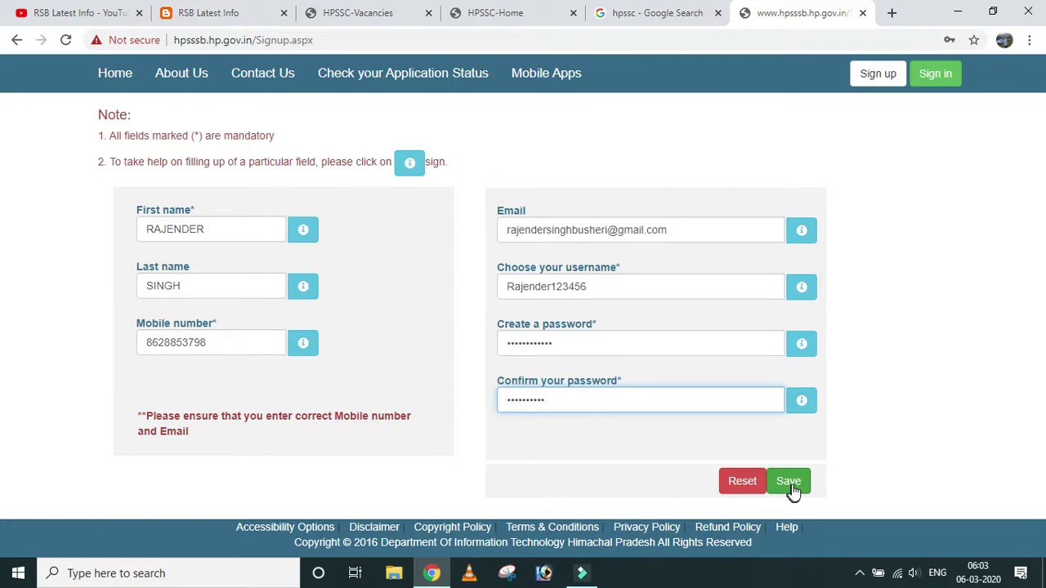
pyautogui.click(939, 74)
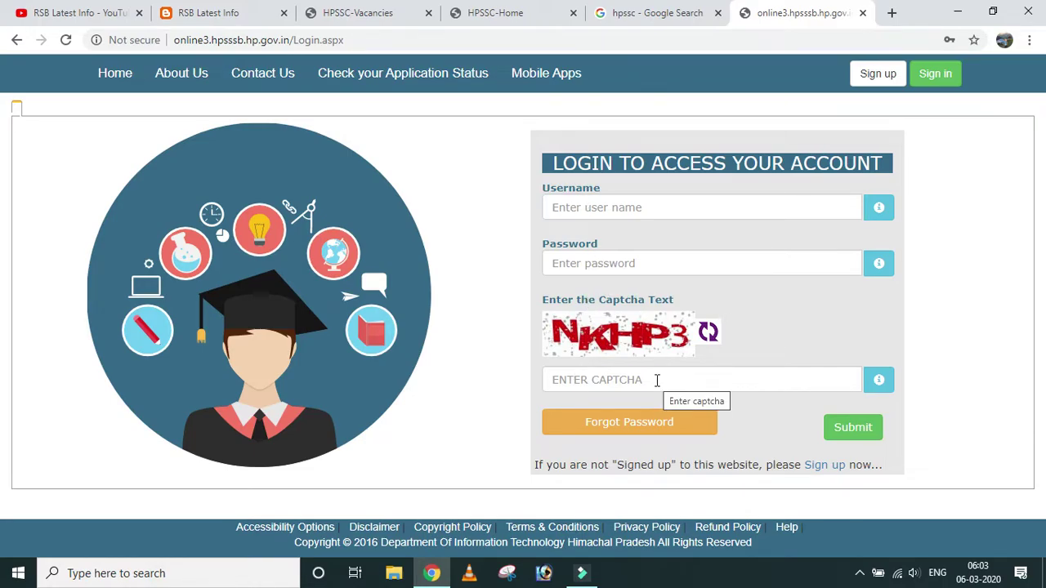
# Fill the login form with the saved username and password and enter the displayed captcha text.
pyautogui.click(568, 200)
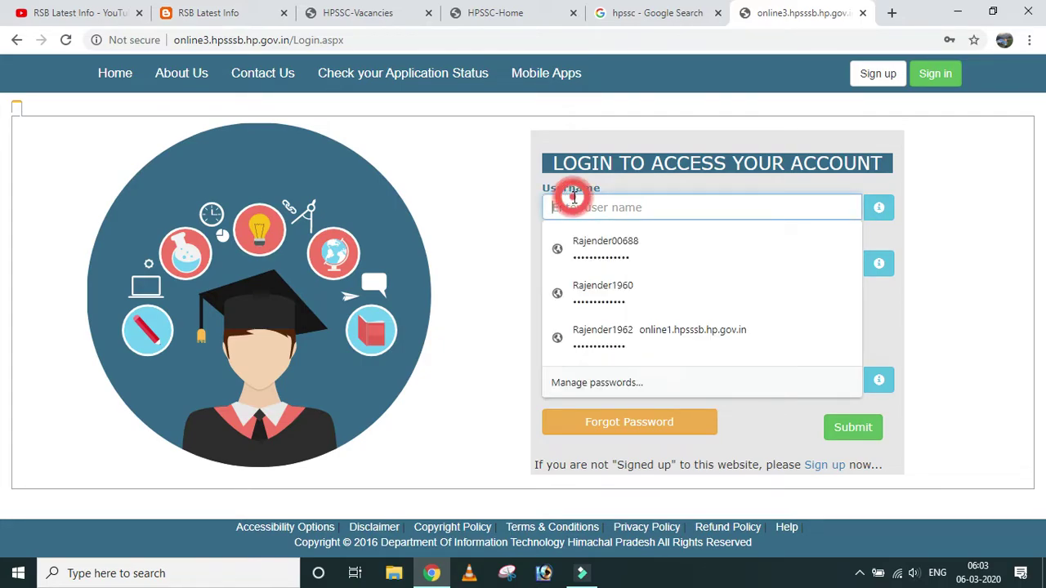
pyautogui.click(646, 256)
pyautogui.click(636, 380)
pyautogui.write('N')
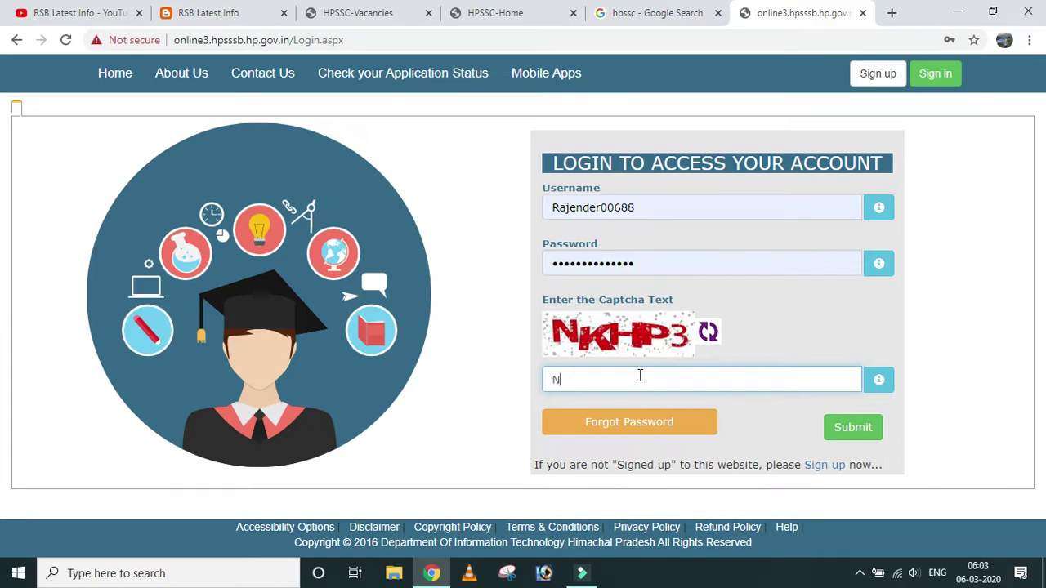
pyautogui.write('KHP3')
# Log in to the applicant account and scroll down the vacancies table.
pyautogui.click(853, 429)
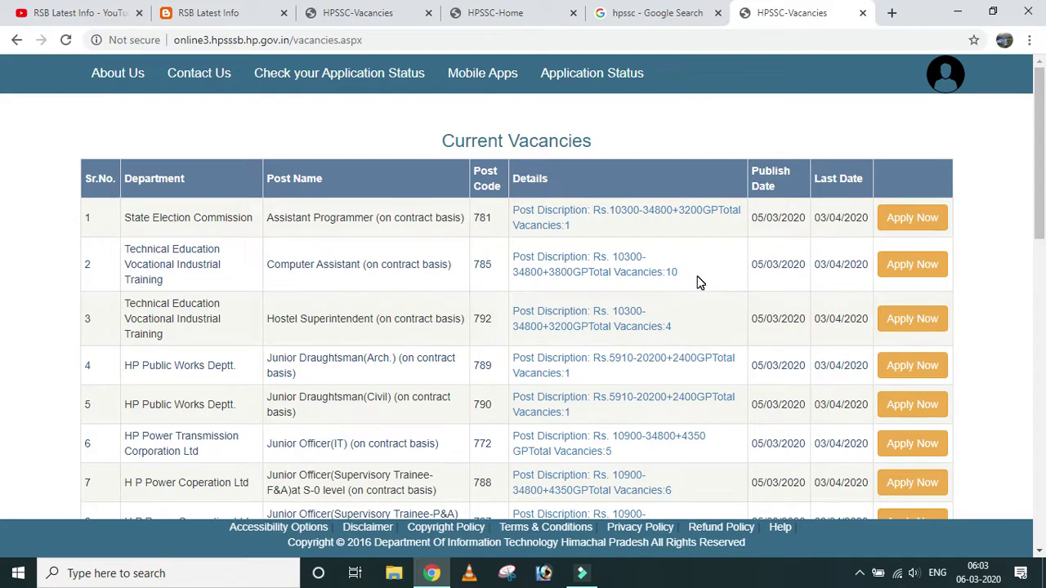
pyautogui.moveTo(1040, 141); pyautogui.dragTo(1039, 181)
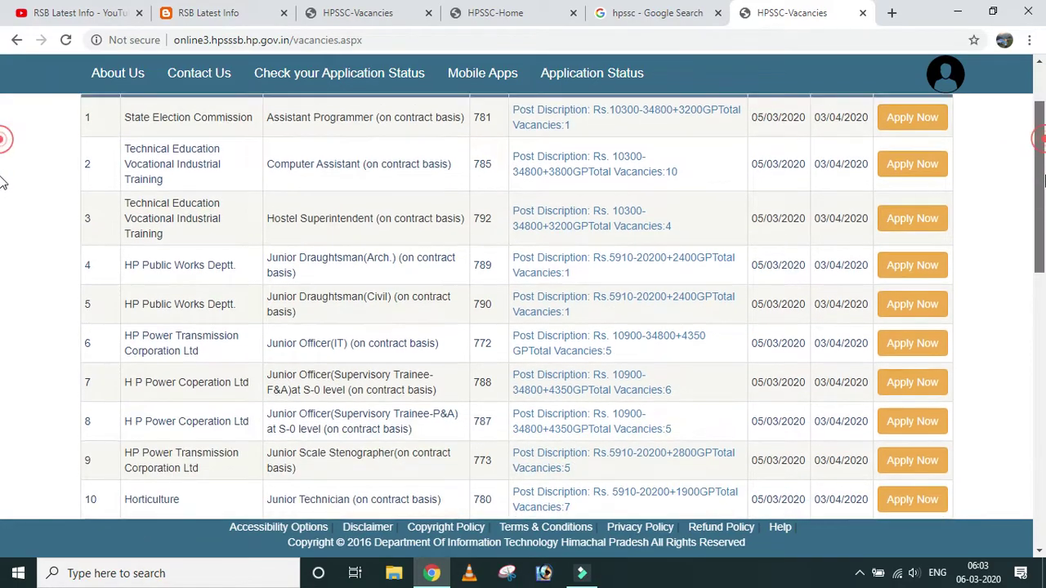
pyautogui.scroll(2, 3, 175)
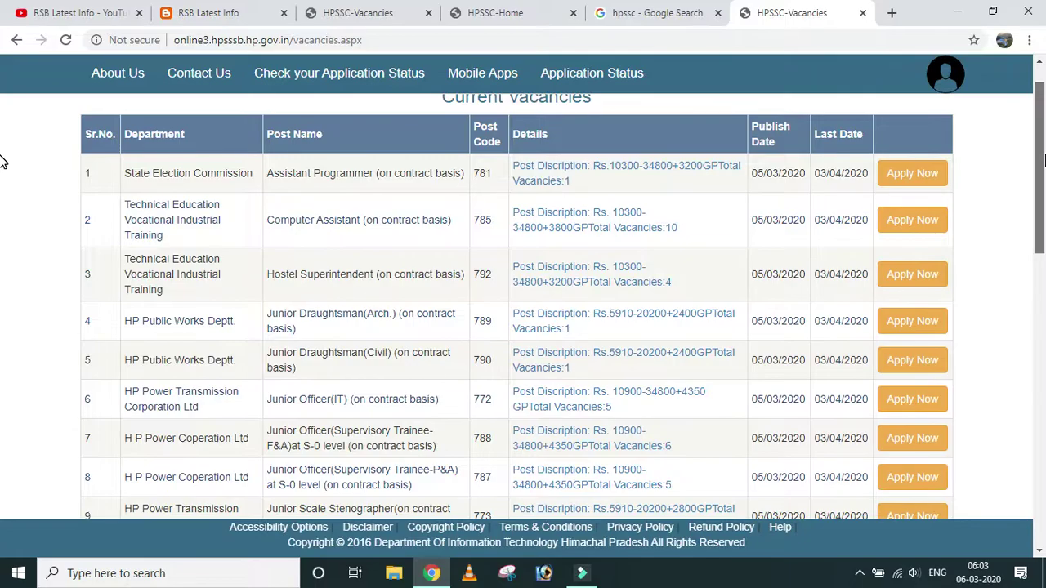
pyautogui.moveTo(1043, 161); pyautogui.dragTo(1043, 413)
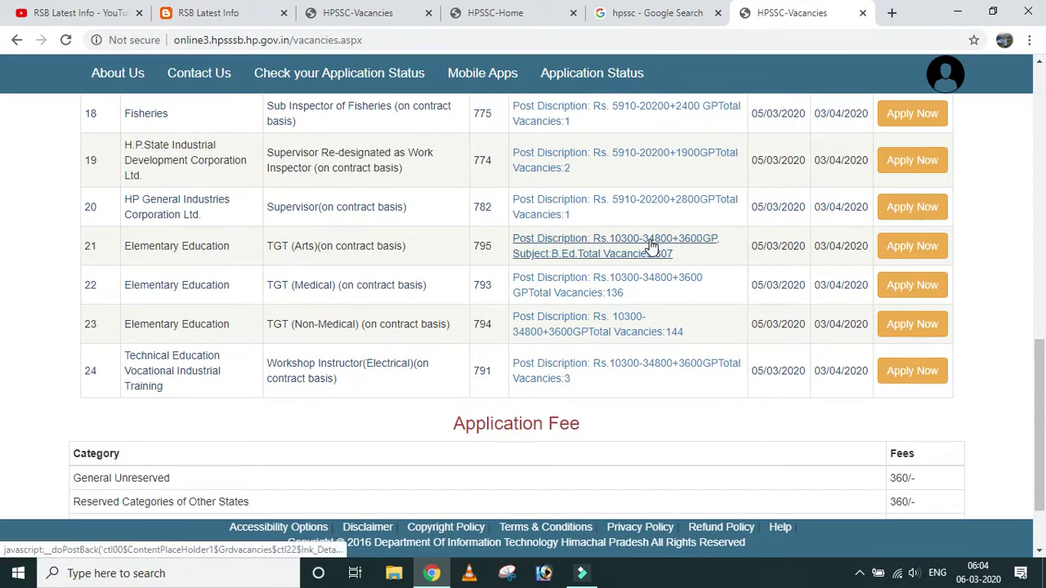
# Bring up the vacancy details for the Elementary Education TGT (Arts) post in row 21.
pyautogui.doubleClick(129, 246)
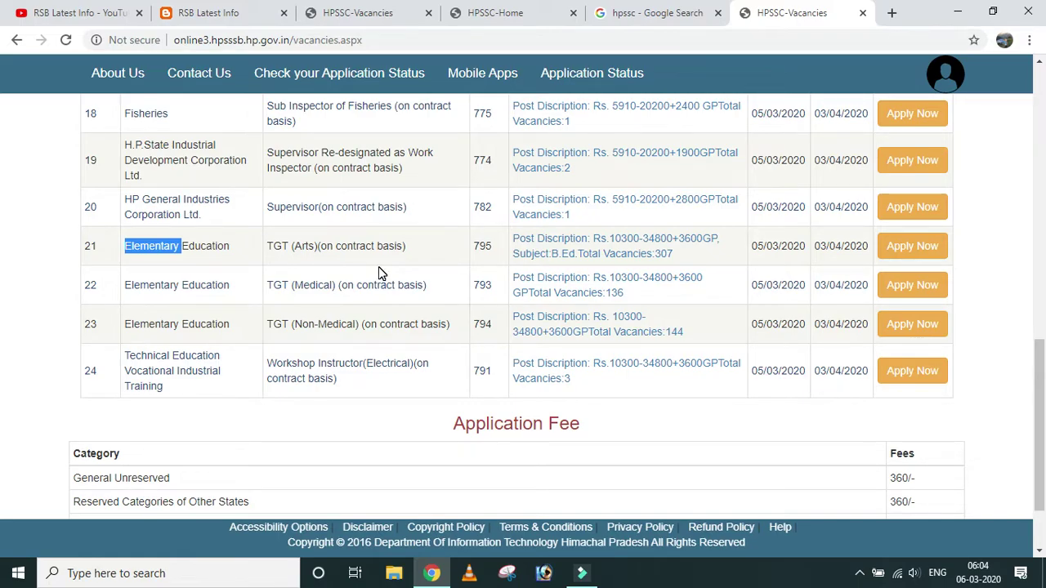
pyautogui.click(607, 247)
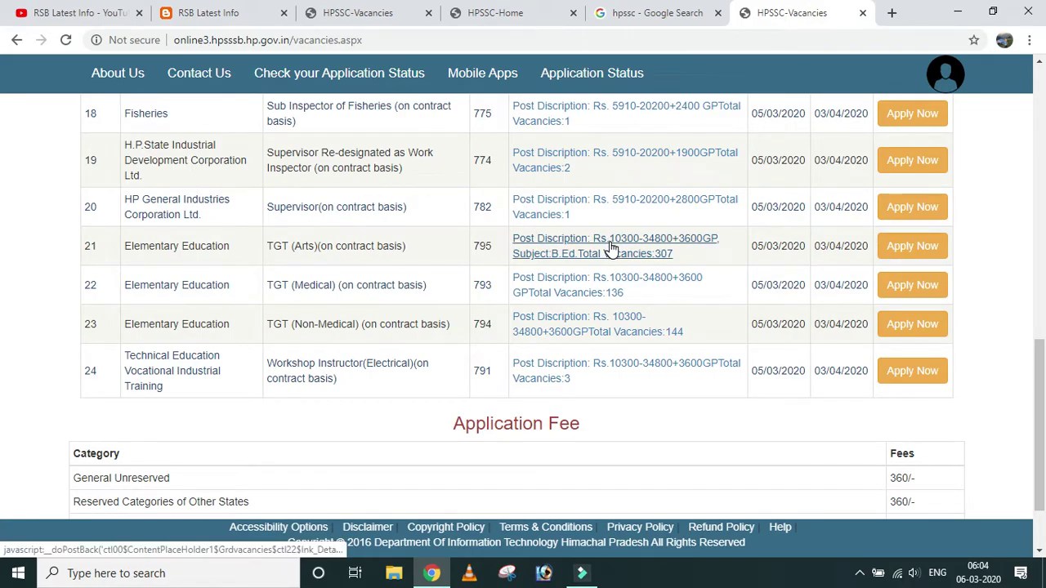
pyautogui.scroll(-10, 578, 336)
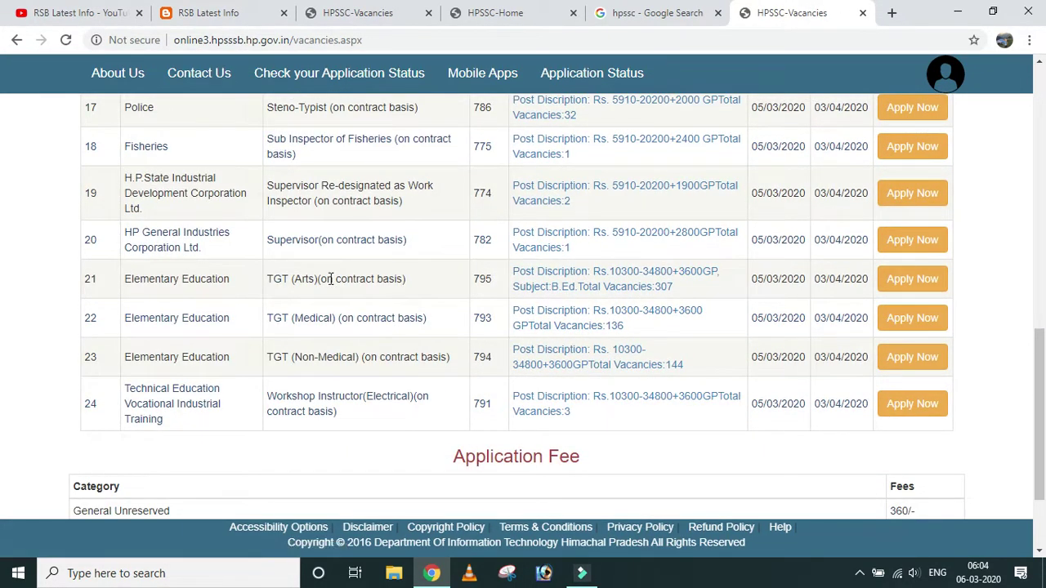
pyautogui.click(605, 281)
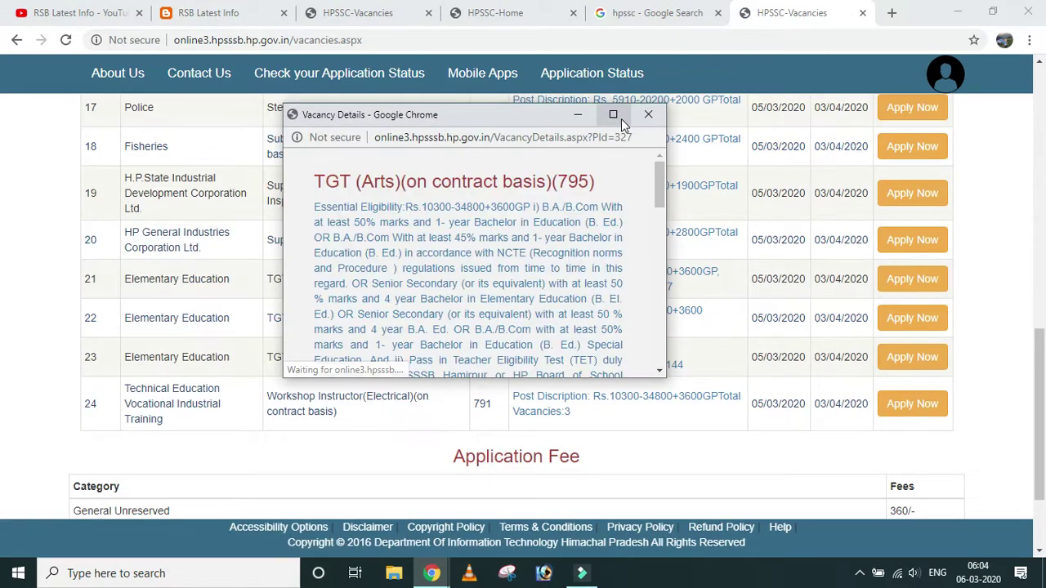
# Maximize the TGT (Arts) details, highlight category-wise vacancies and eligibility, close it, and highlight row 21.
pyautogui.click(619, 116)
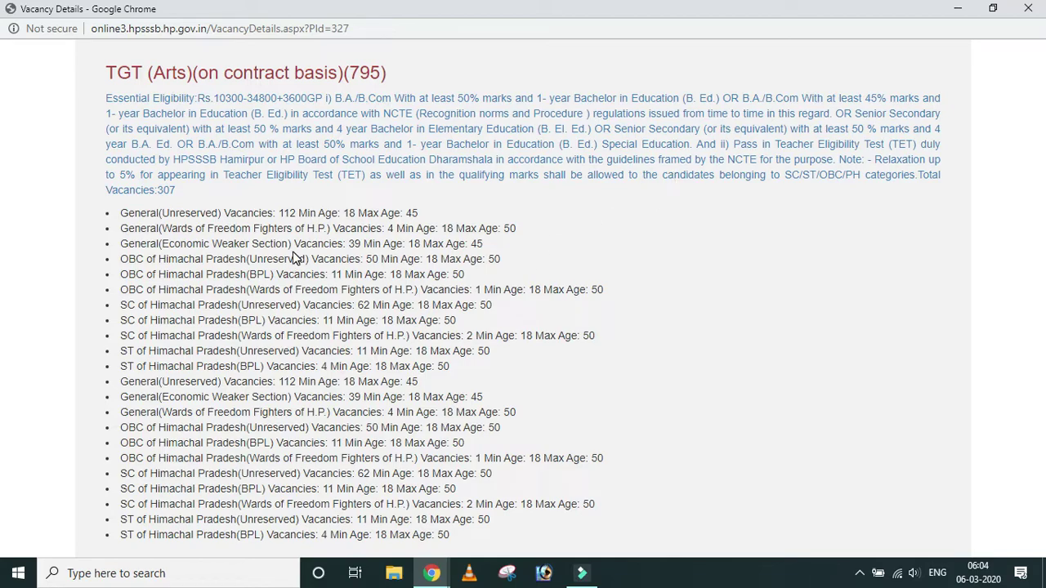
pyautogui.moveTo(123, 212); pyautogui.dragTo(479, 554)
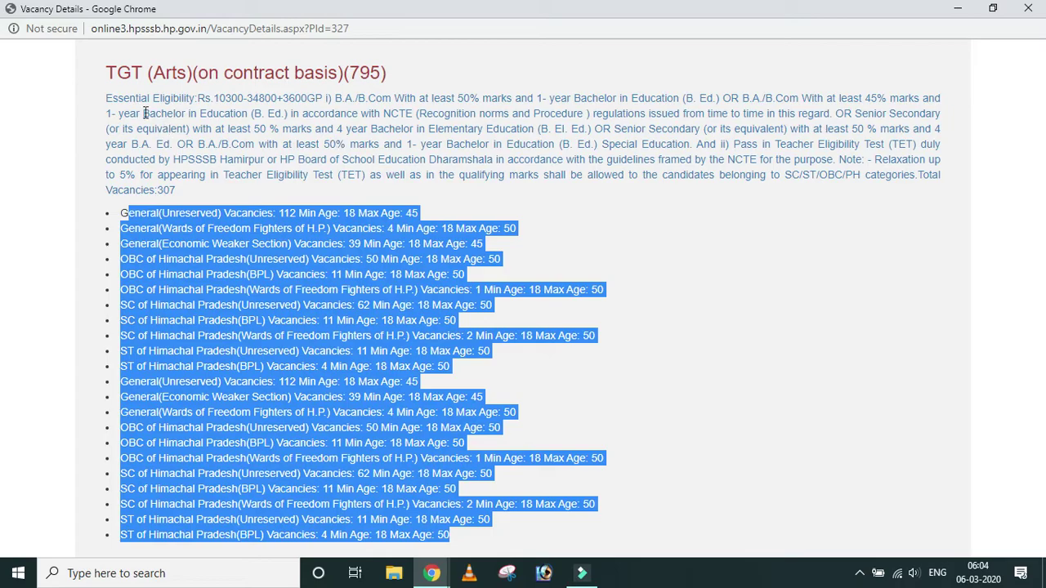
pyautogui.click(105, 101)
pyautogui.moveTo(105, 102); pyautogui.dragTo(170, 182)
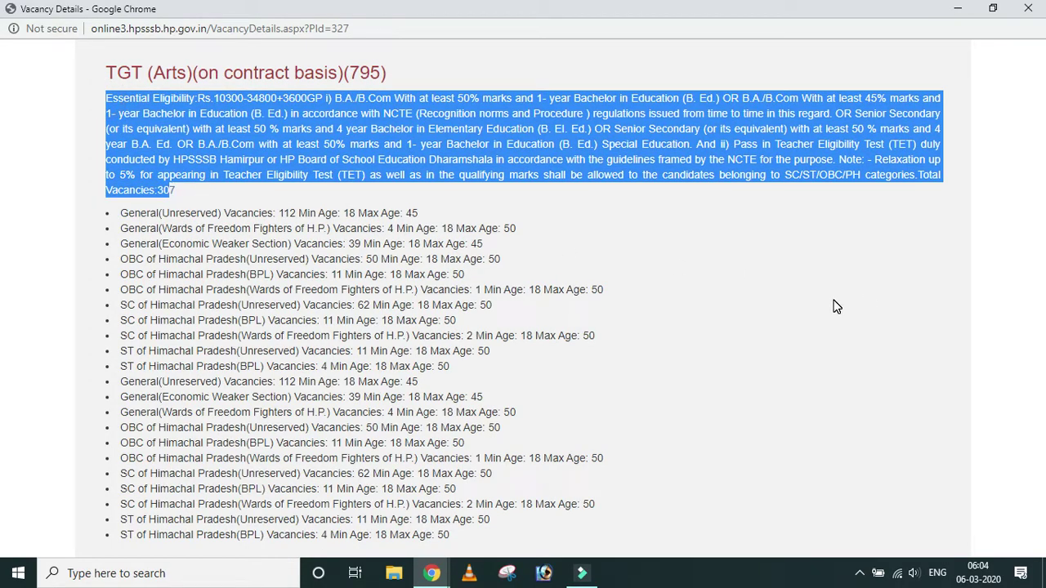
pyautogui.click(1028, 8)
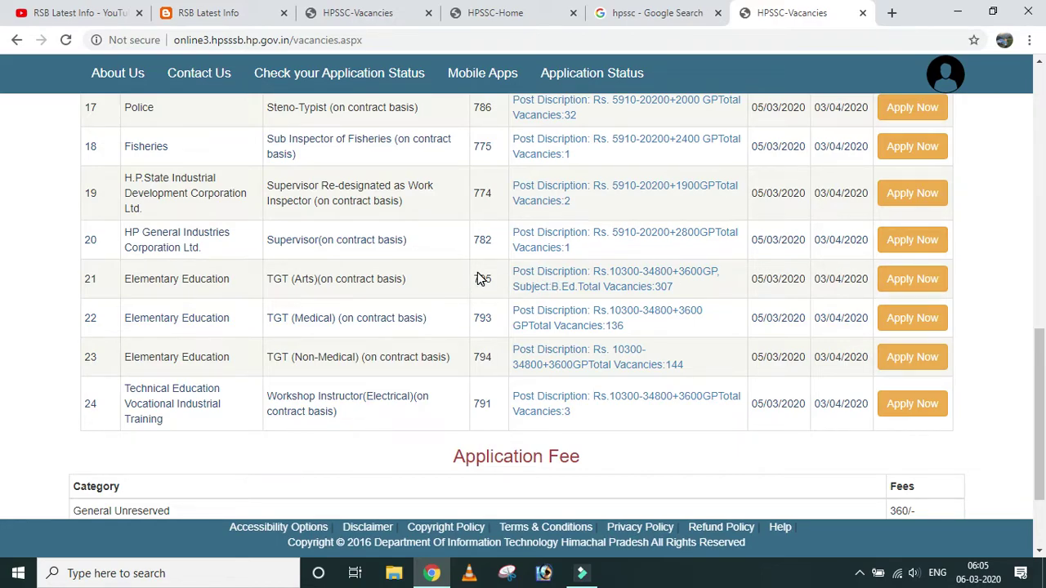
pyautogui.moveTo(266, 279); pyautogui.dragTo(376, 279)
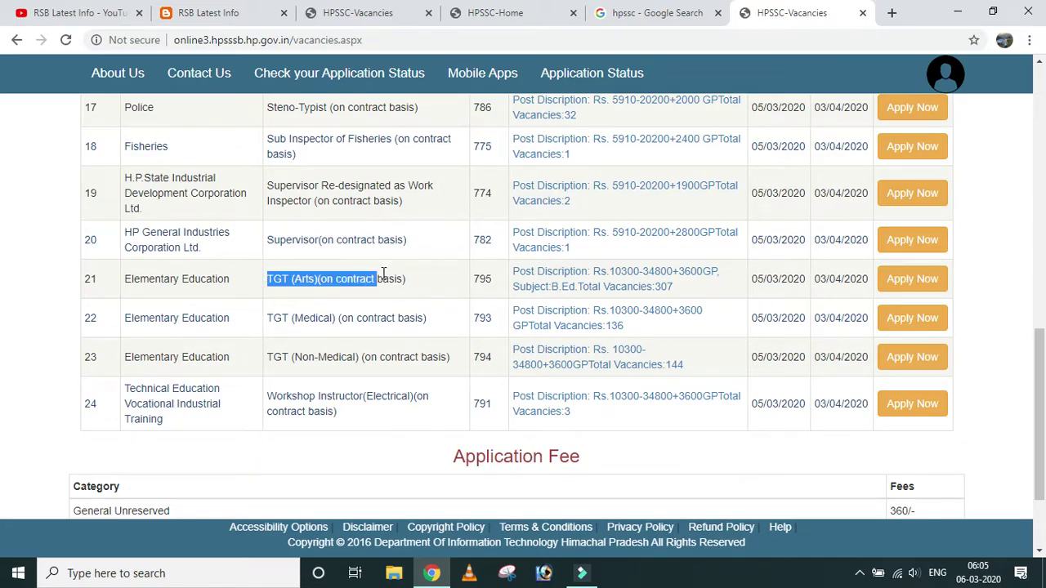
# Apply for TGT (Arts) with MANDI as the preferred exam district and proceed.
pyautogui.click(903, 282)
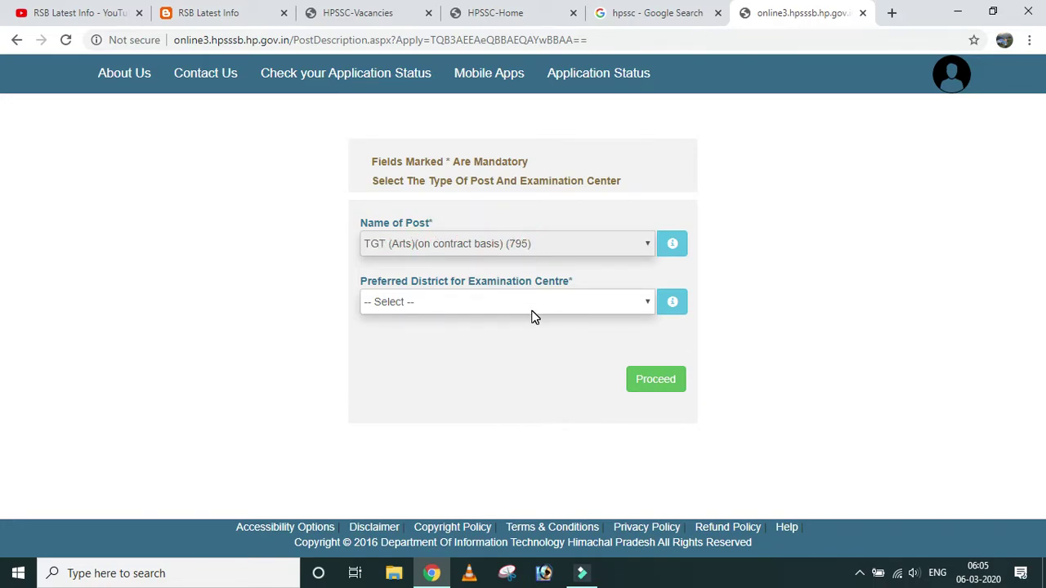
pyautogui.click(483, 302)
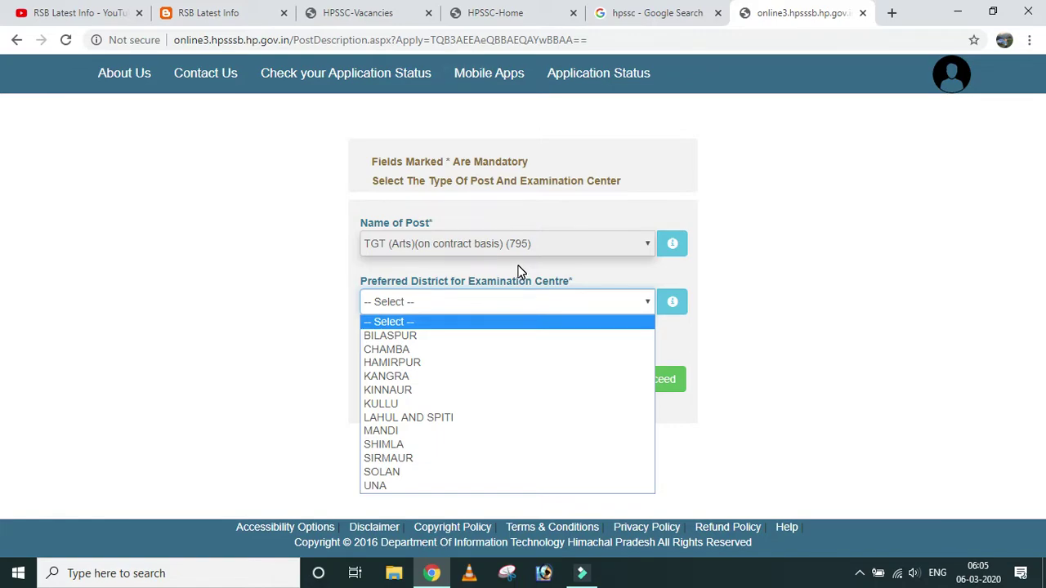
pyautogui.click(414, 425)
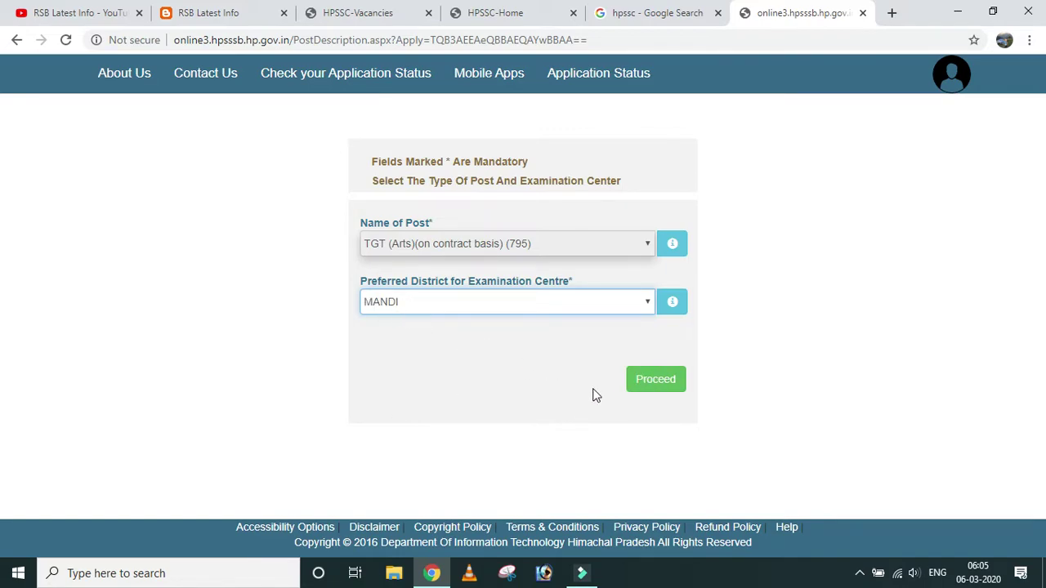
pyautogui.click(661, 384)
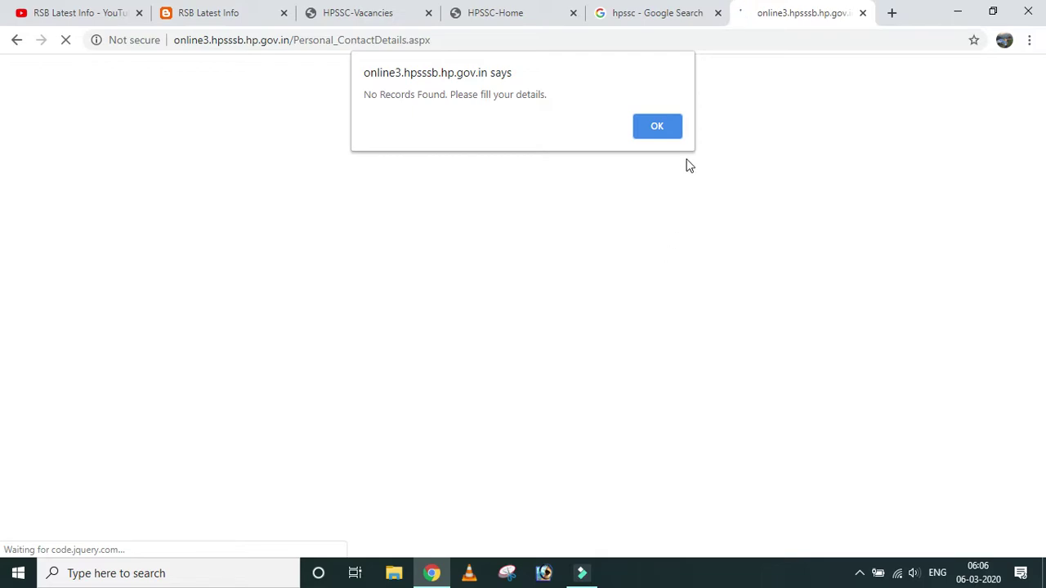
# Dismiss the no-records alert and enter the applicant's Aadhaar number.
pyautogui.click(662, 131)
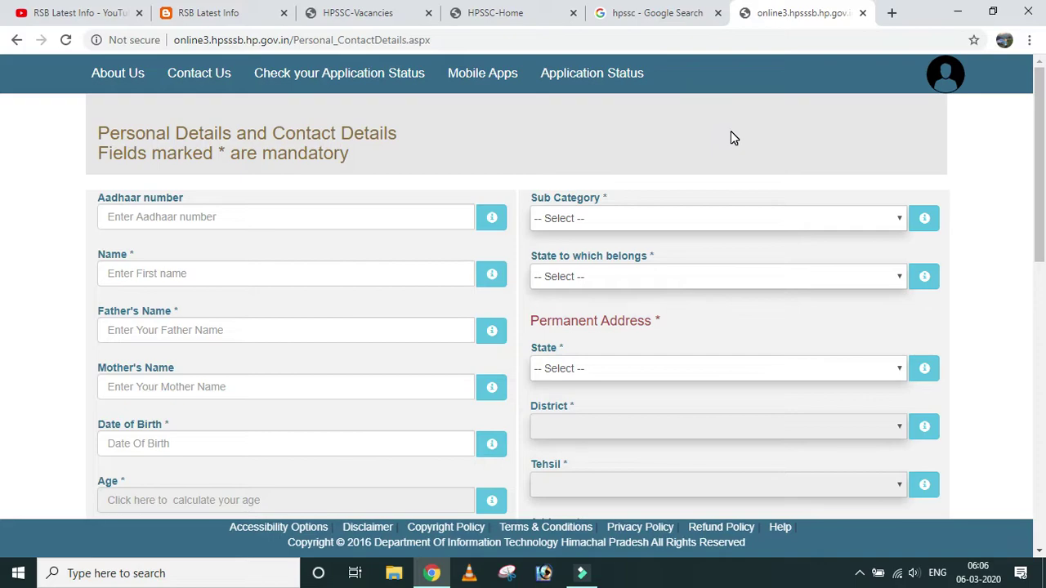
pyautogui.click(274, 184)
pyautogui.click(124, 217)
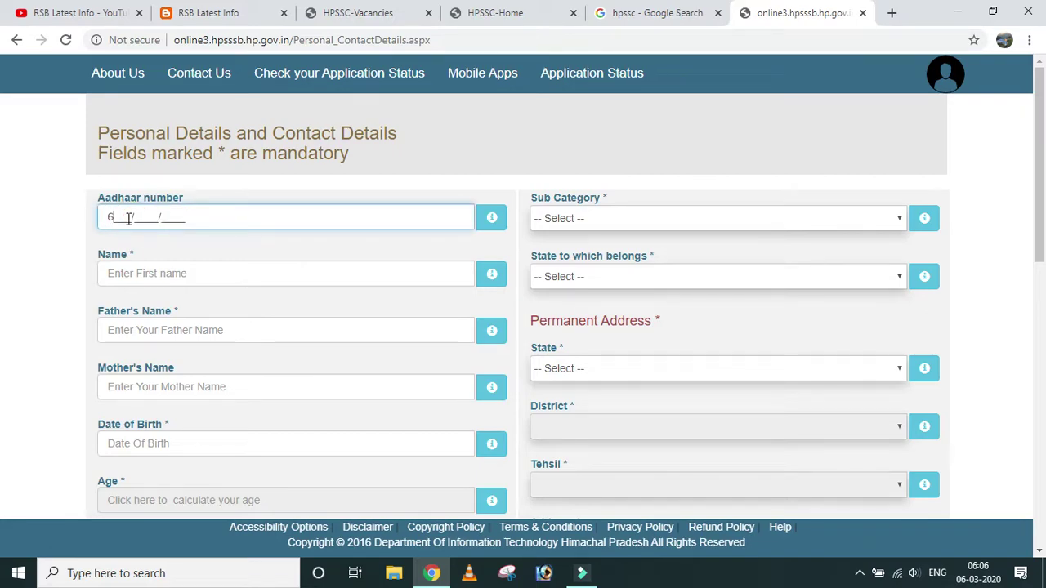
pyautogui.click(231, 244)
# Enter the applicant's full name, father's name and mother's name.
pyautogui.click(120, 281)
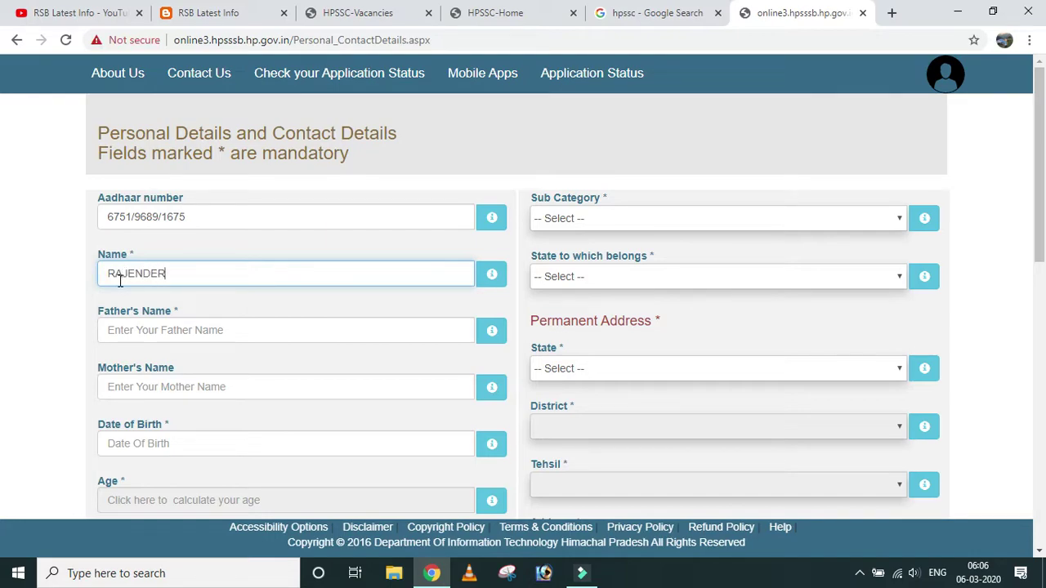
pyautogui.click(141, 332)
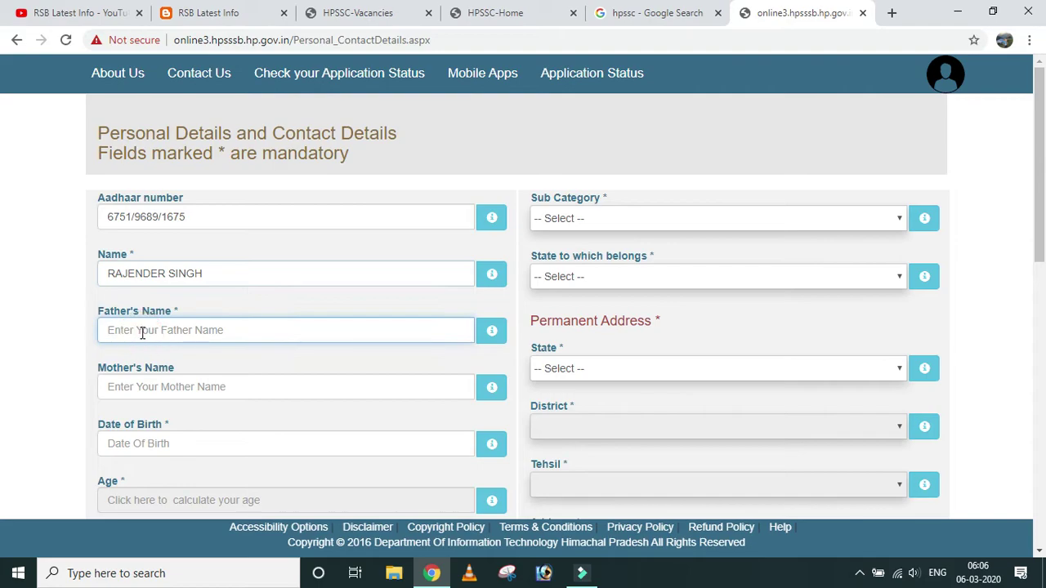
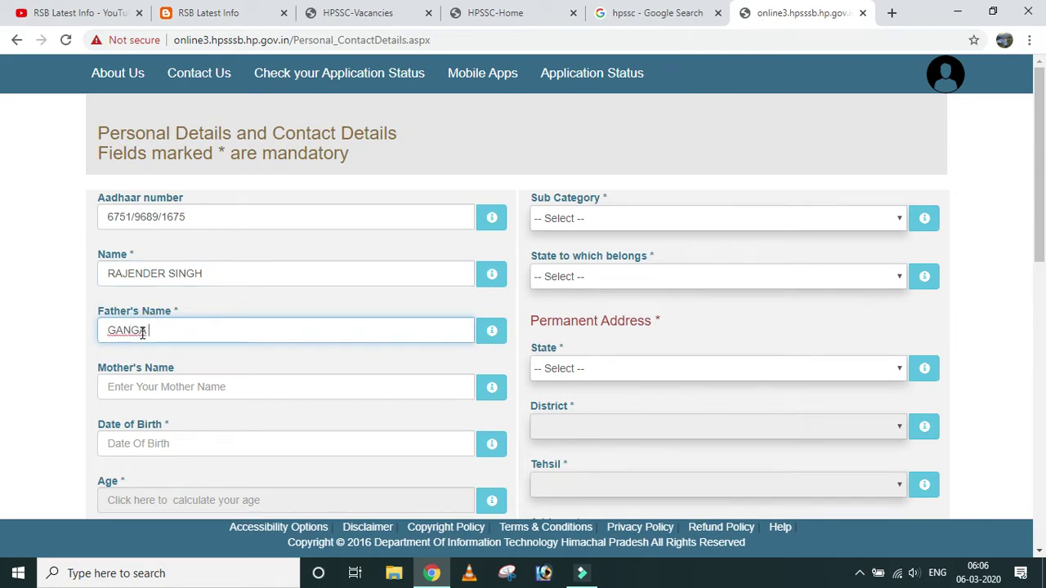
pyautogui.click(173, 377)
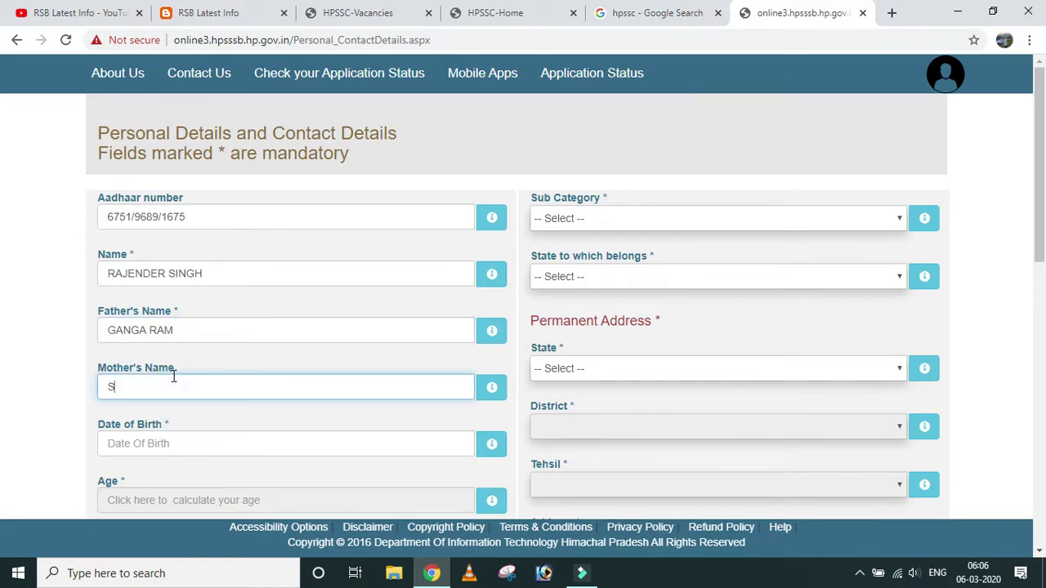
pyautogui.scroll(-2, 281, 450)
# Set the date of birth to 11 February 1989 so the age calculates as 31.
pyautogui.click(193, 290)
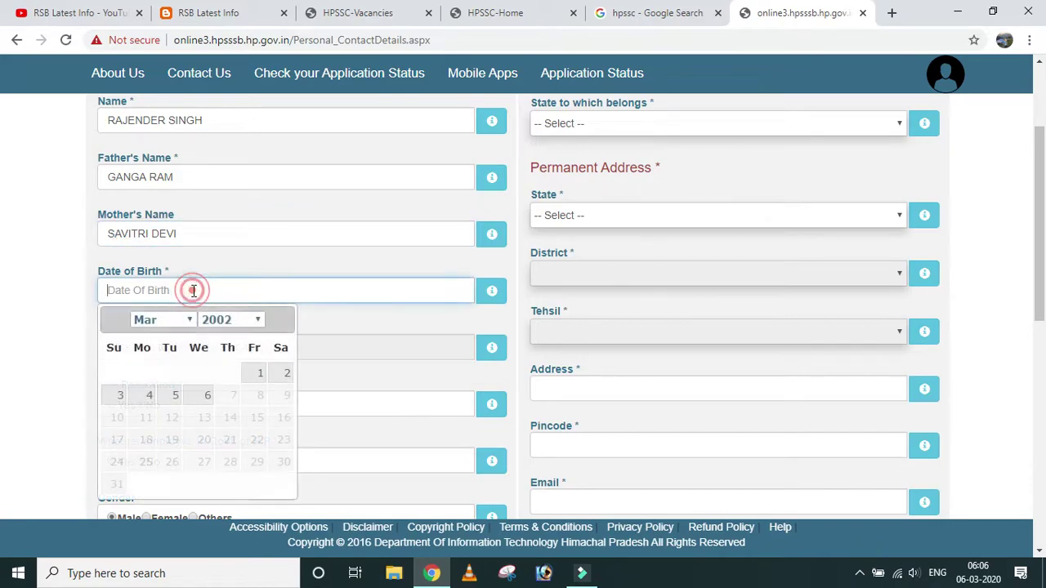
pyautogui.click(245, 319)
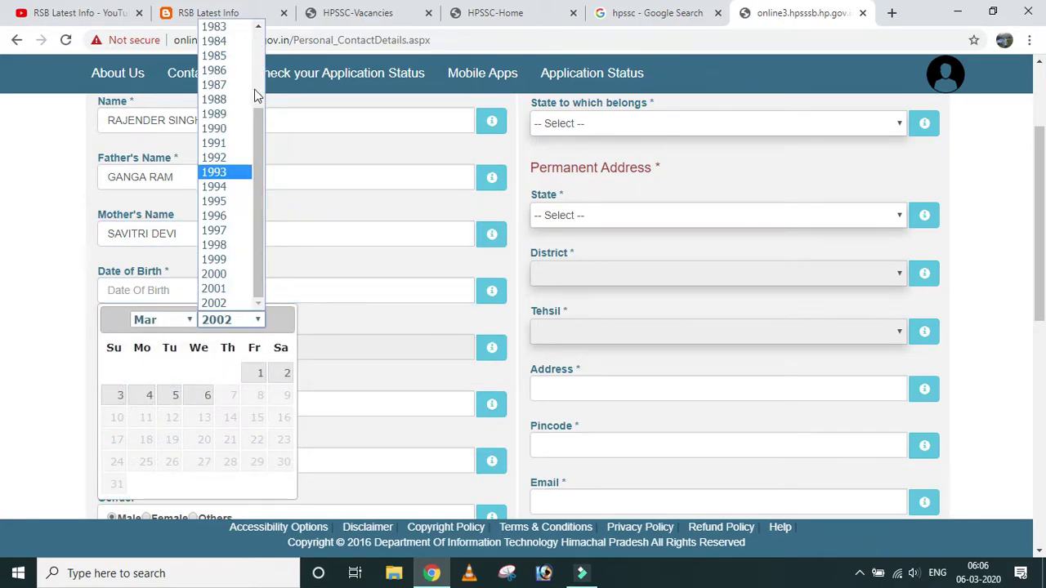
pyautogui.click(216, 113)
pyautogui.click(147, 318)
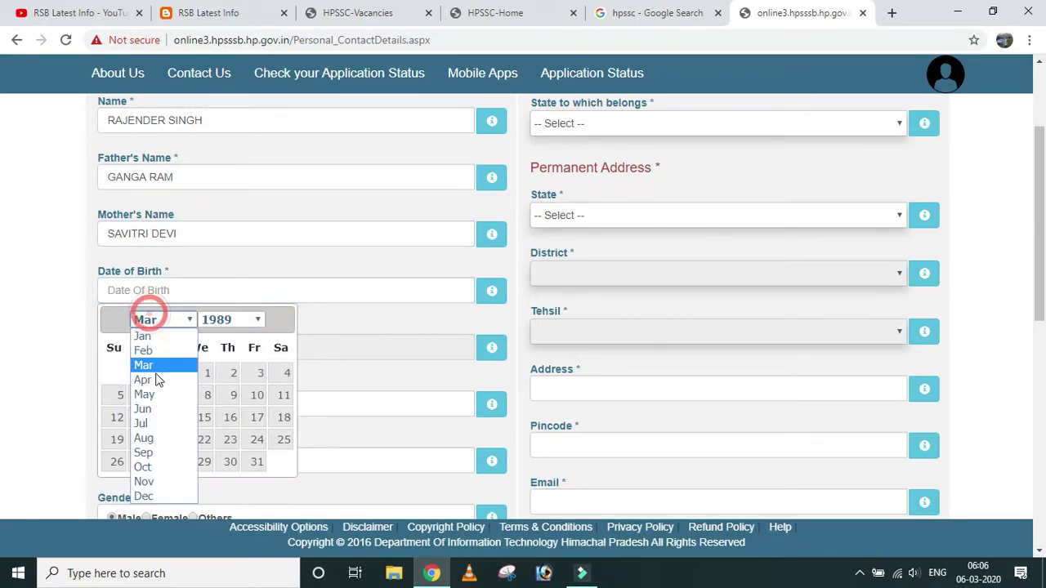
pyautogui.click(143, 350)
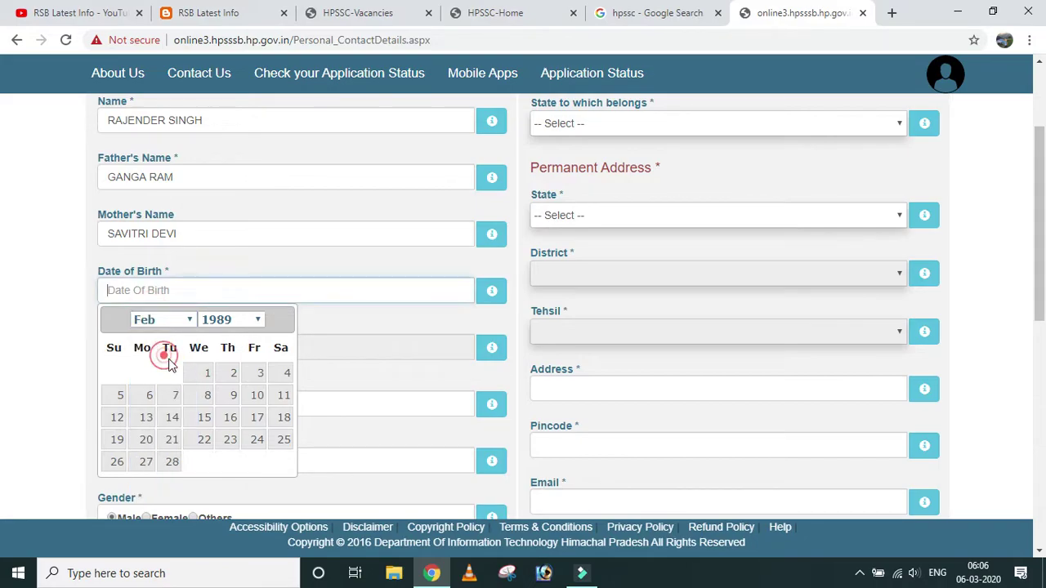
pyautogui.click(282, 394)
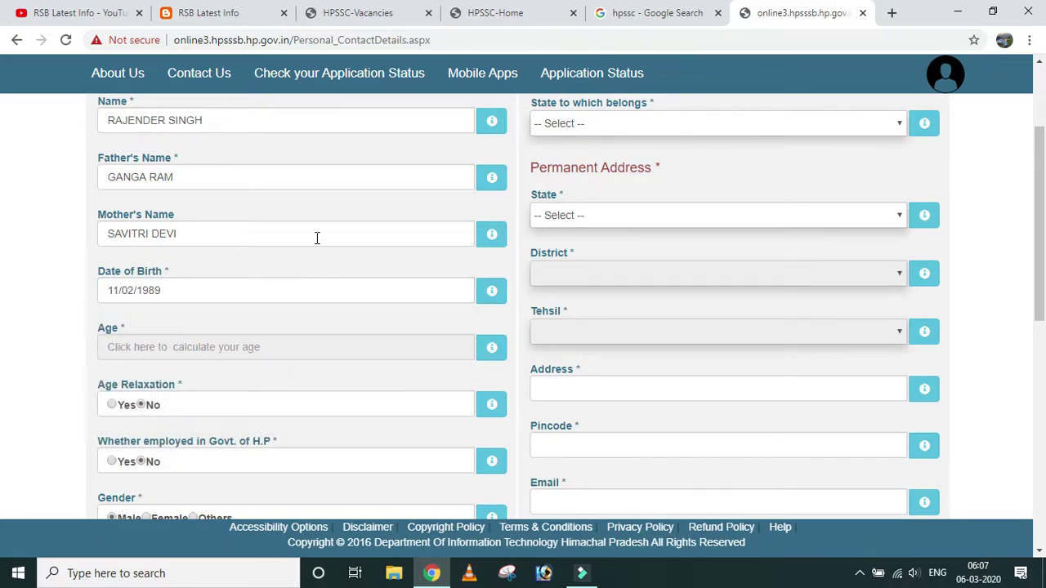
pyautogui.click(219, 344)
pyautogui.scroll(-2, 252, 380)
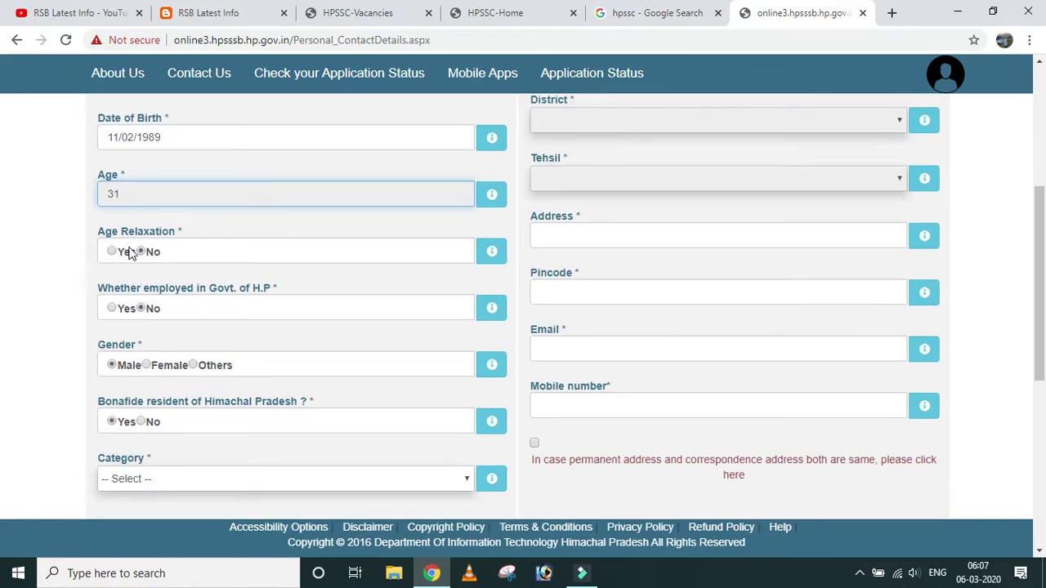
pyautogui.click(281, 226)
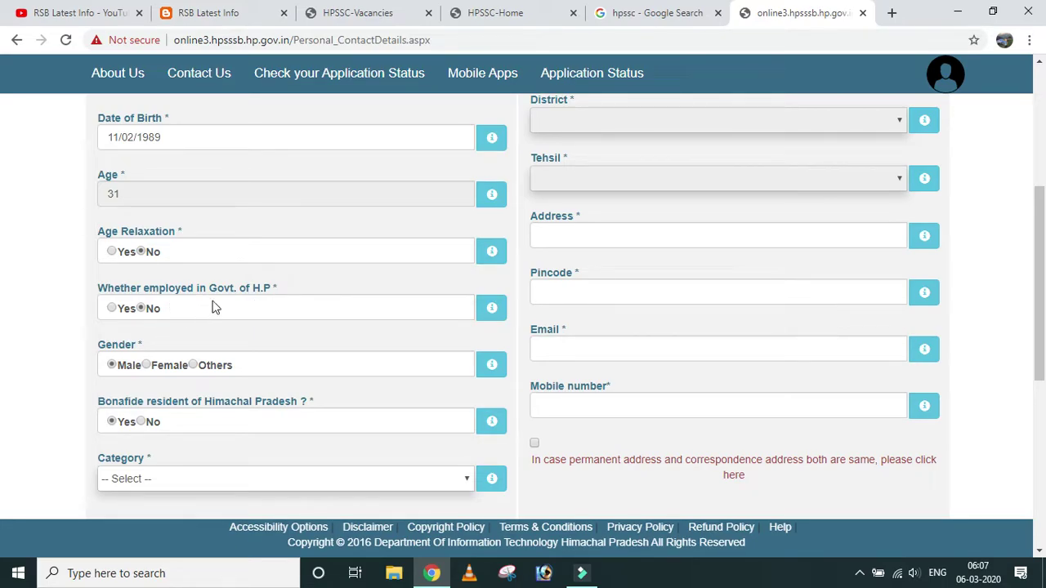
# Choose General as the applicant's category.
pyautogui.scroll(-1, 254, 282)
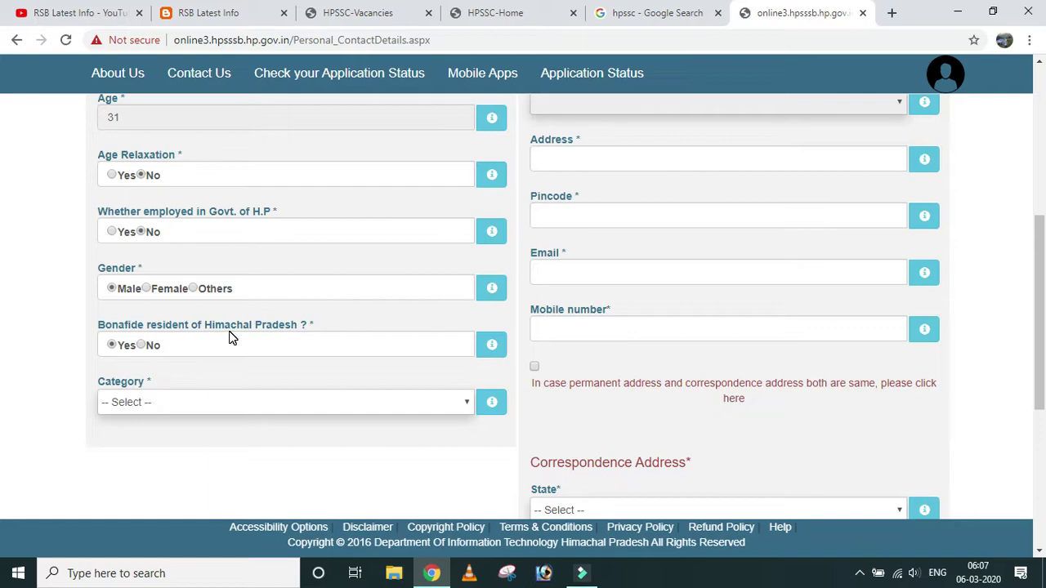
pyautogui.click(241, 403)
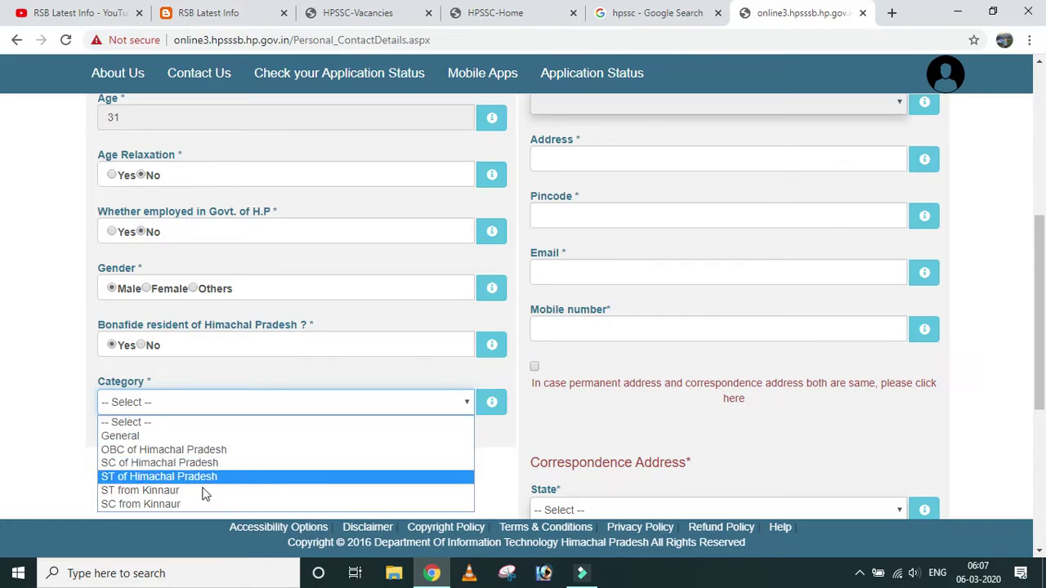
pyautogui.click(187, 435)
pyautogui.scroll(1, 406, 356)
pyautogui.scroll(5, 406, 356)
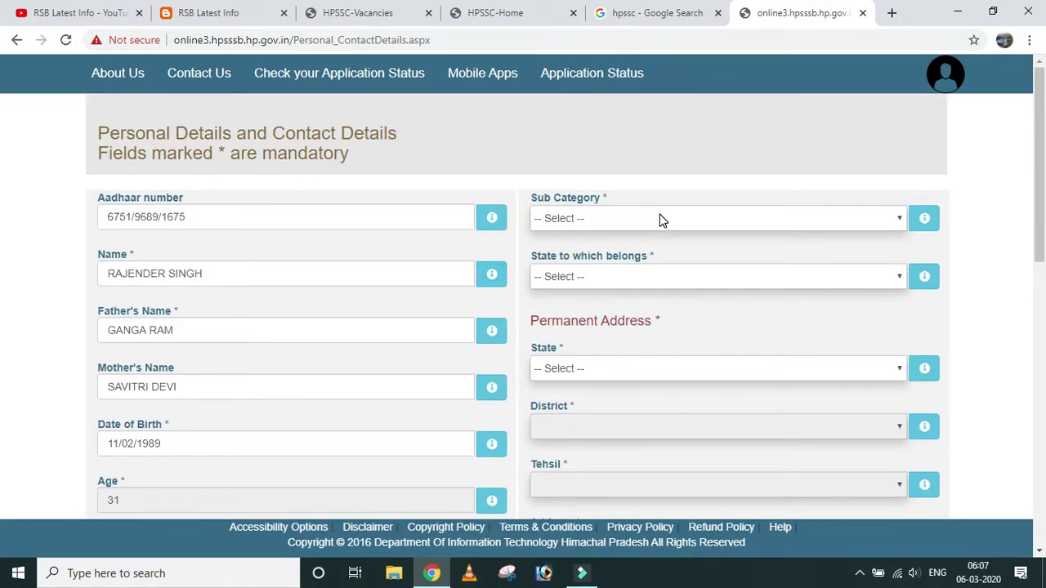
# Set the sub category to Unreserved and the home state to HIMACHAL PRADESH.
pyautogui.click(660, 218)
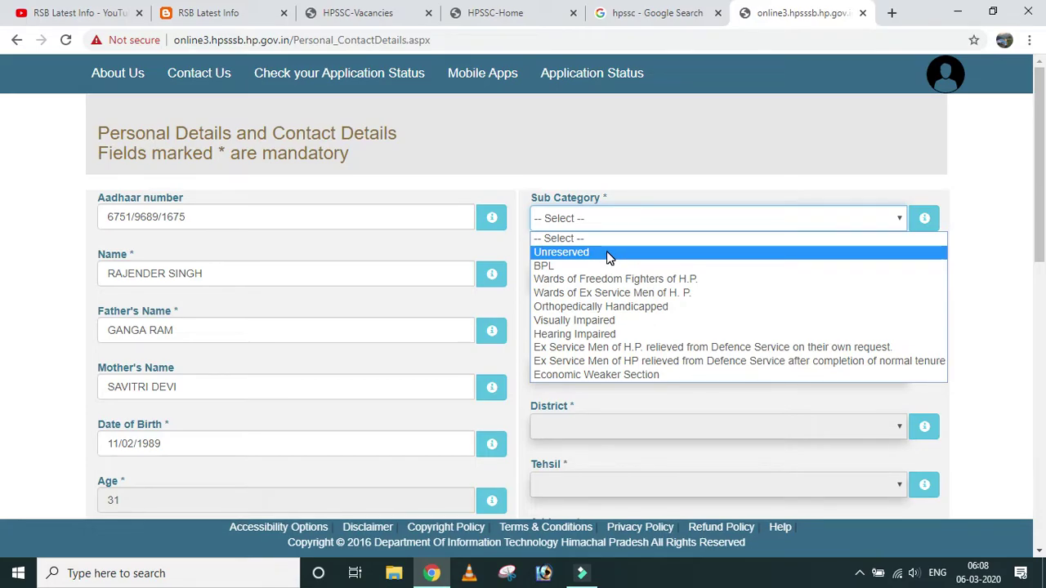
pyautogui.click(608, 253)
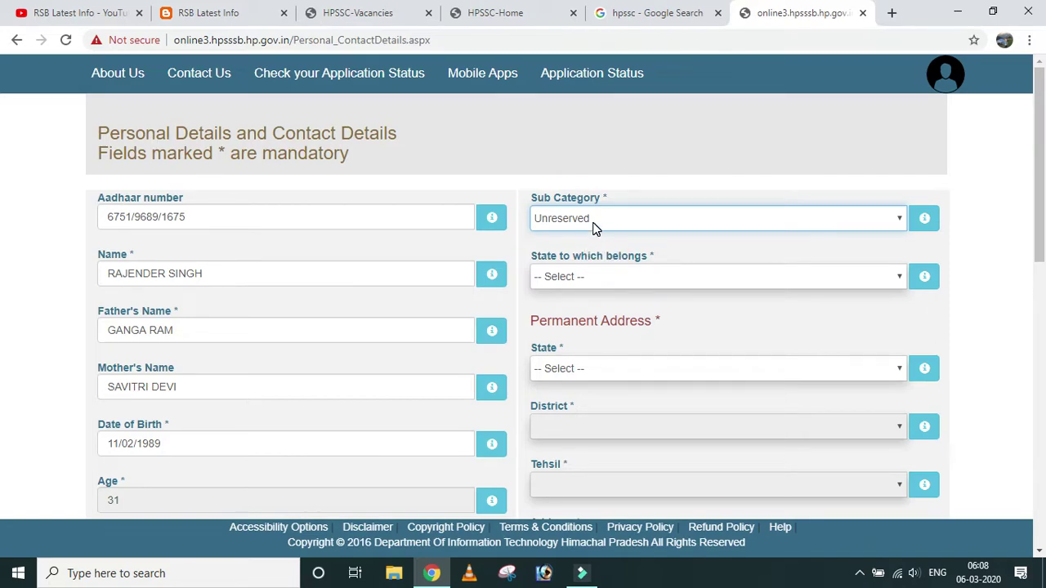
pyautogui.click(597, 272)
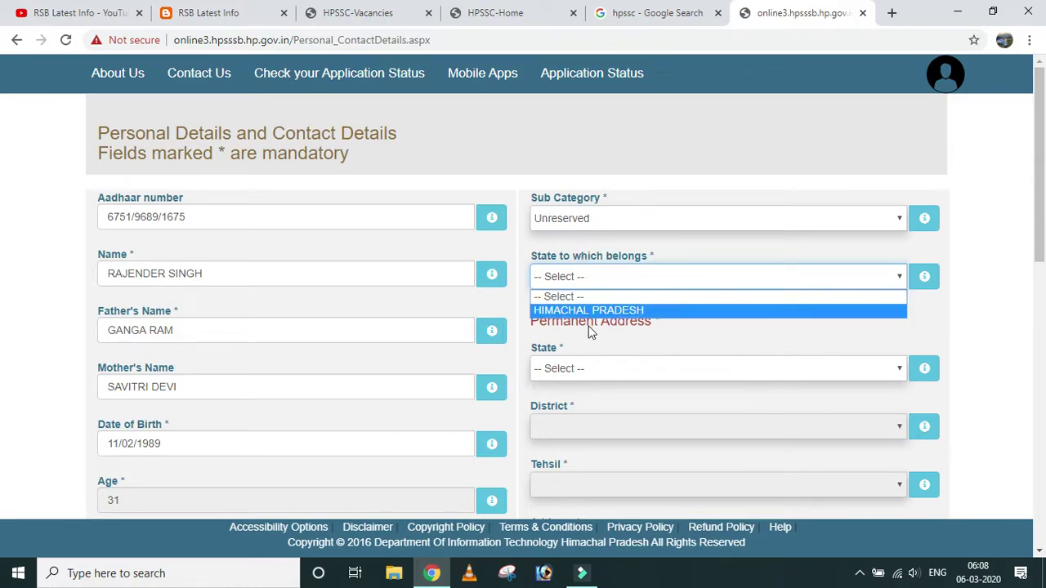
pyautogui.click(597, 311)
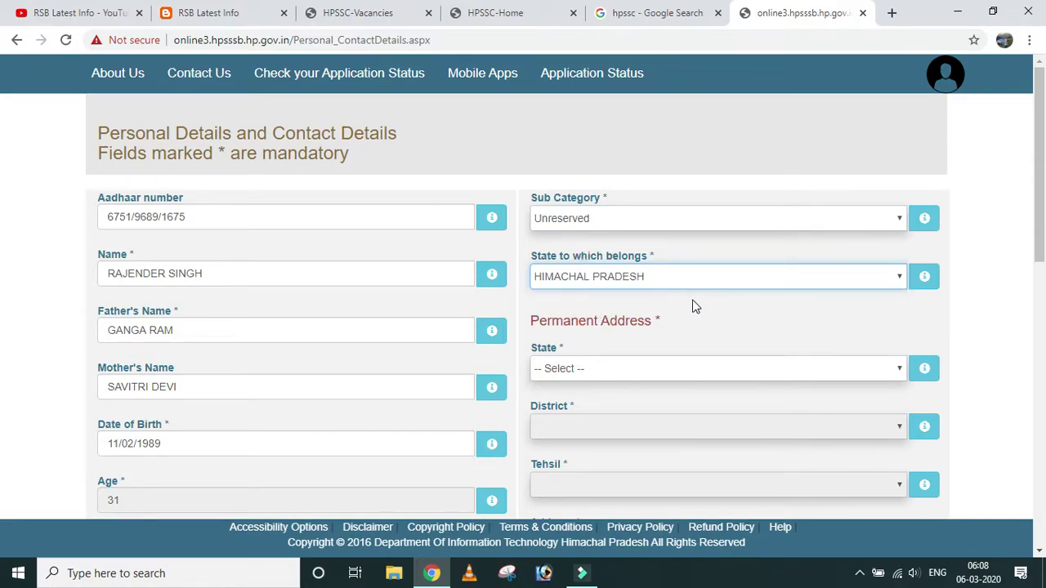
# Set the permanent address to state HIMACHAL PRADESH, district MANDI, tehsil Balh.
pyautogui.scroll(-1, 691, 306)
pyautogui.click(603, 291)
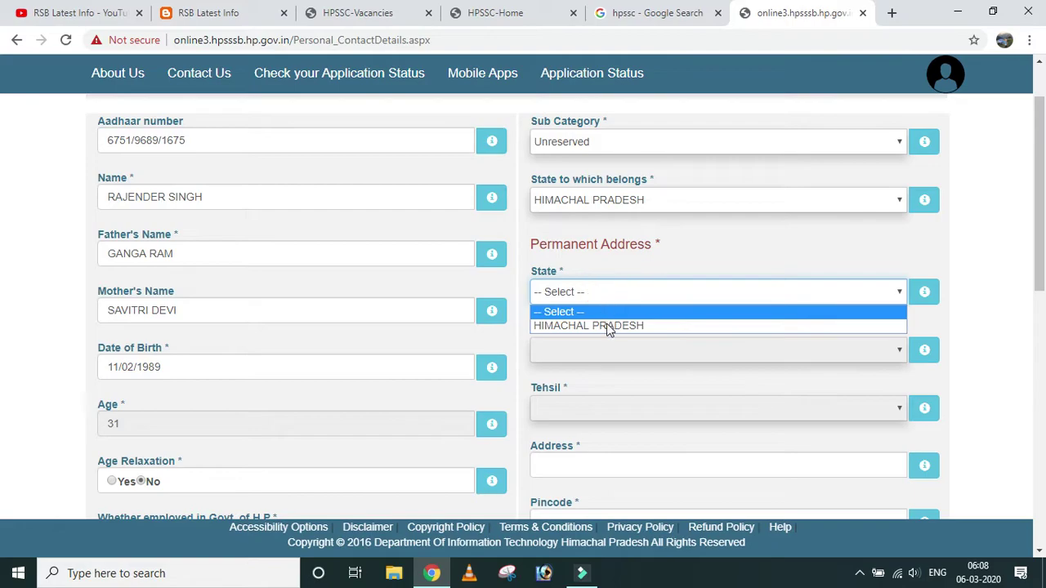
pyautogui.click(613, 326)
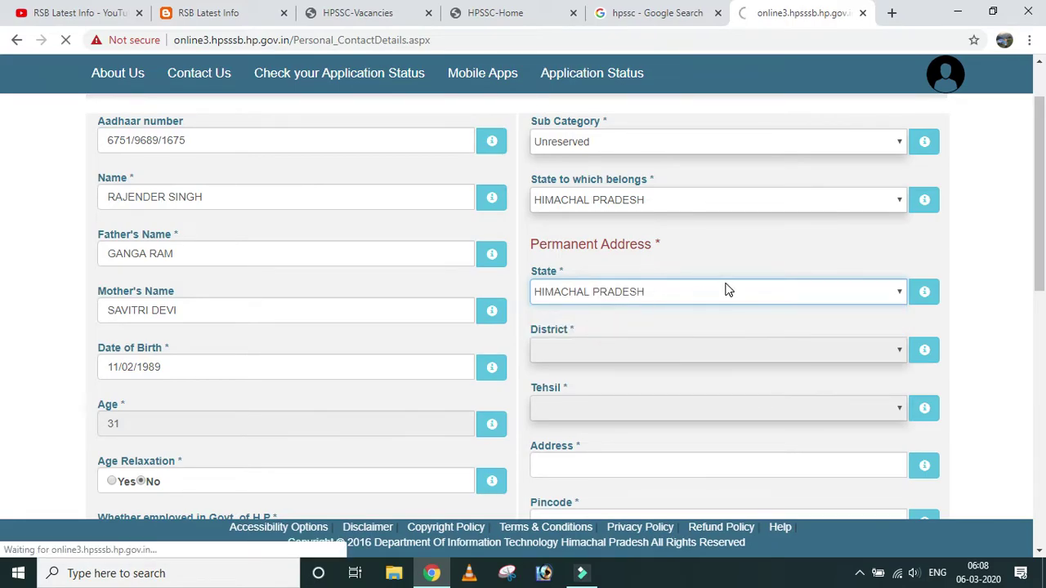
pyautogui.scroll(-2, 728, 286)
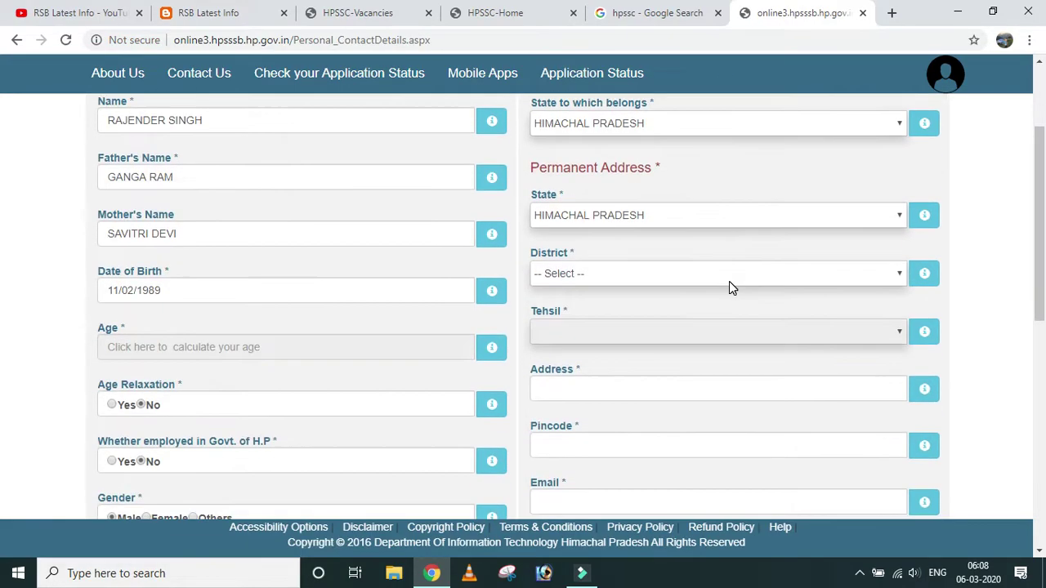
pyautogui.click(671, 272)
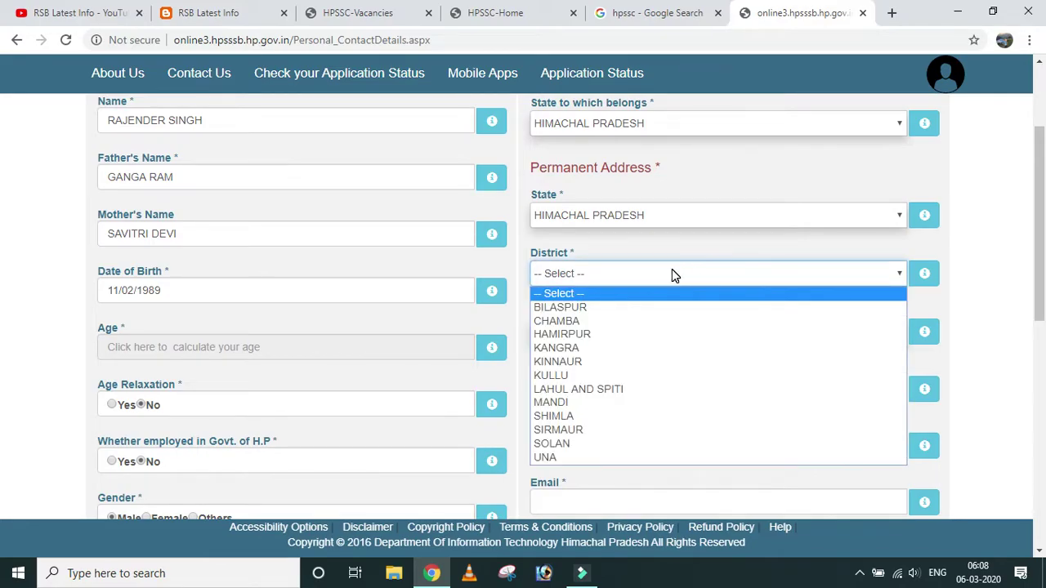
pyautogui.click(623, 403)
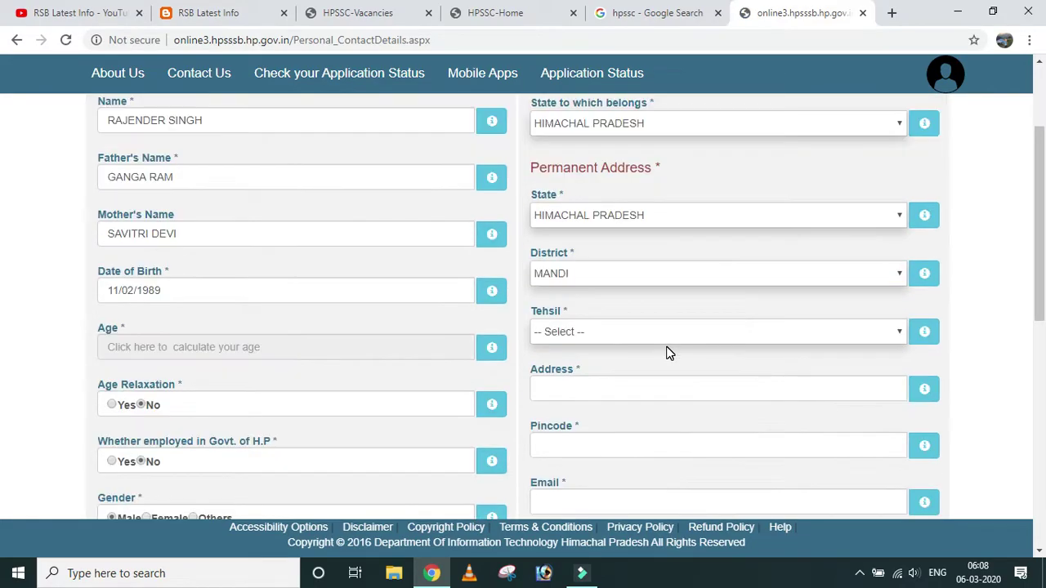
pyautogui.click(608, 331)
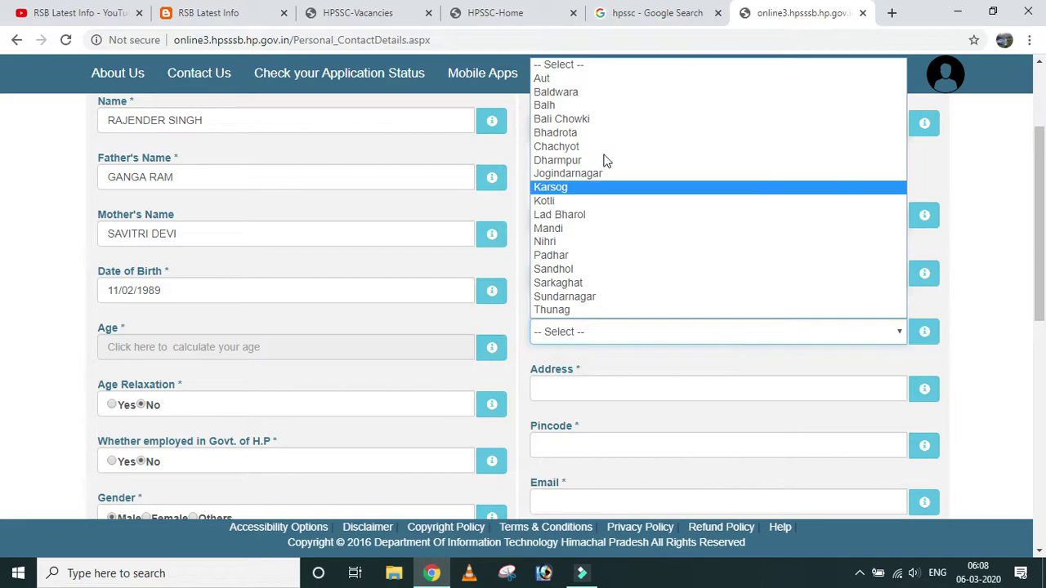
pyautogui.click(604, 104)
pyautogui.scroll(-1, 579, 259)
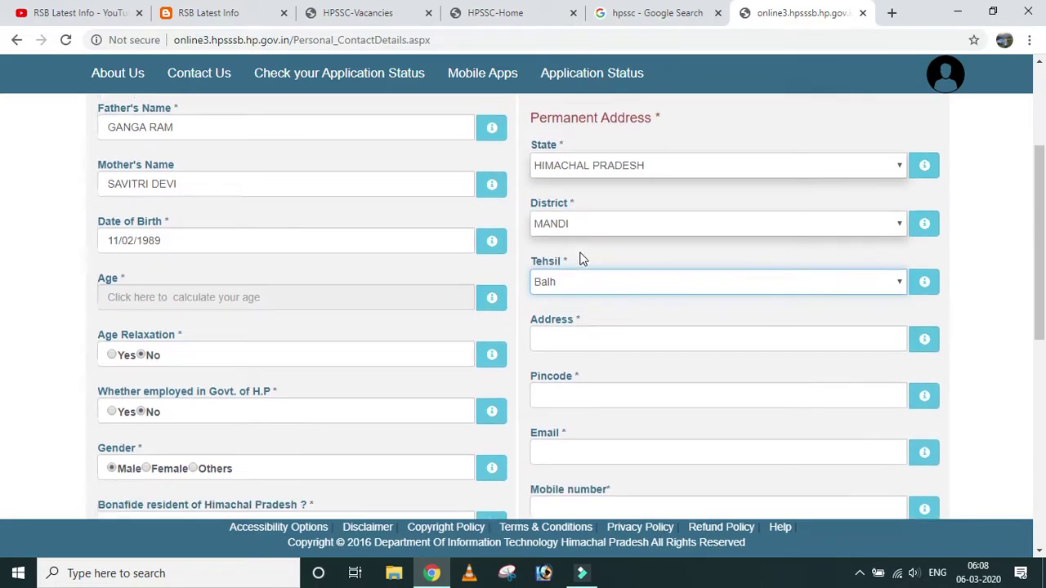
# Enter the permanent address line, fixing the spacing, and fill in the pincode.
pyautogui.click(564, 312)
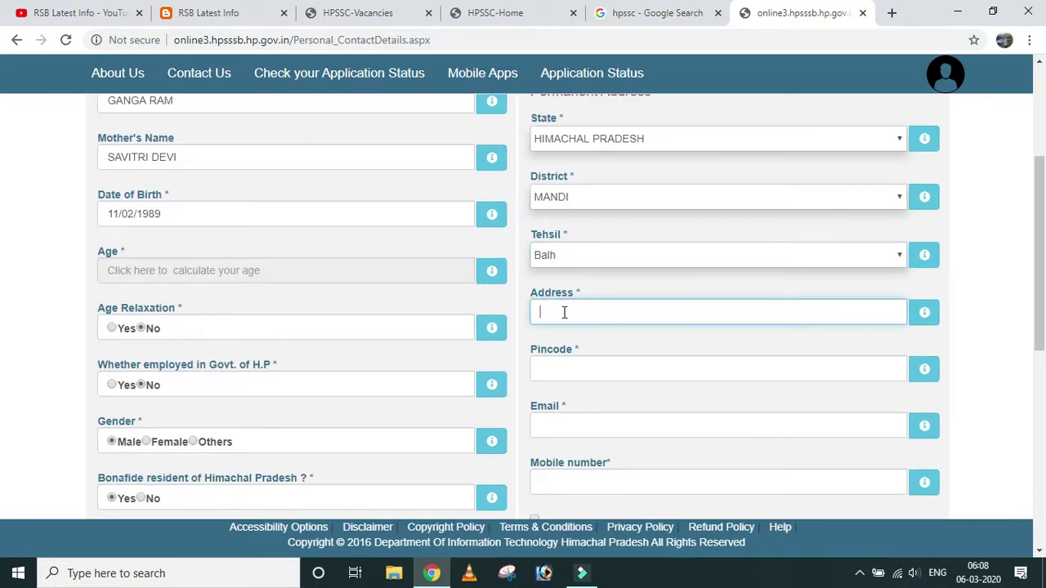
pyautogui.click(589, 312)
pyautogui.click(649, 312)
pyautogui.click(569, 369)
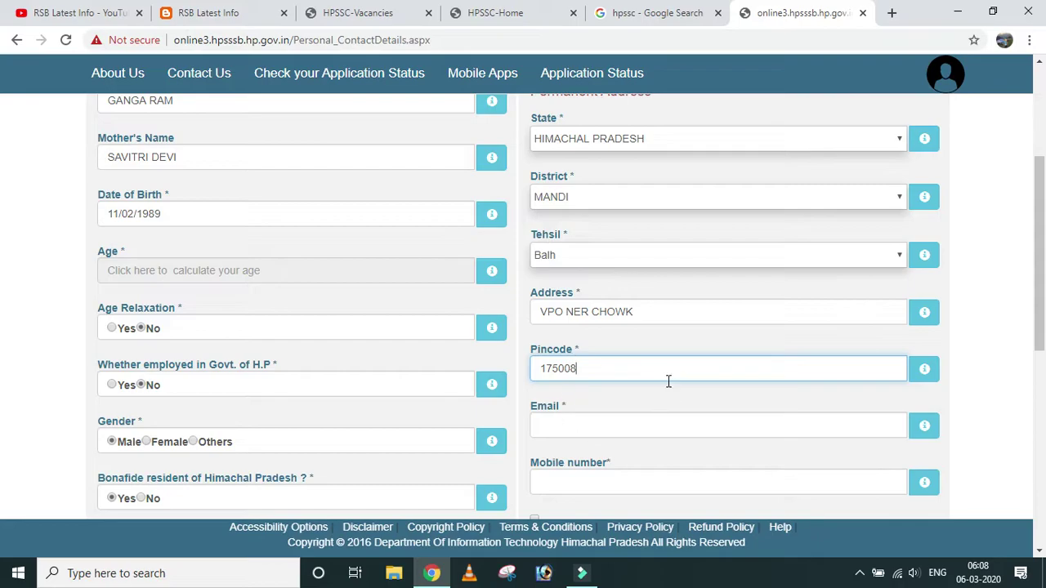
# Fill in the candidate's e-mail address, correcting a mistyped start.
pyautogui.click(596, 425)
pyautogui.write('RAJENDER')
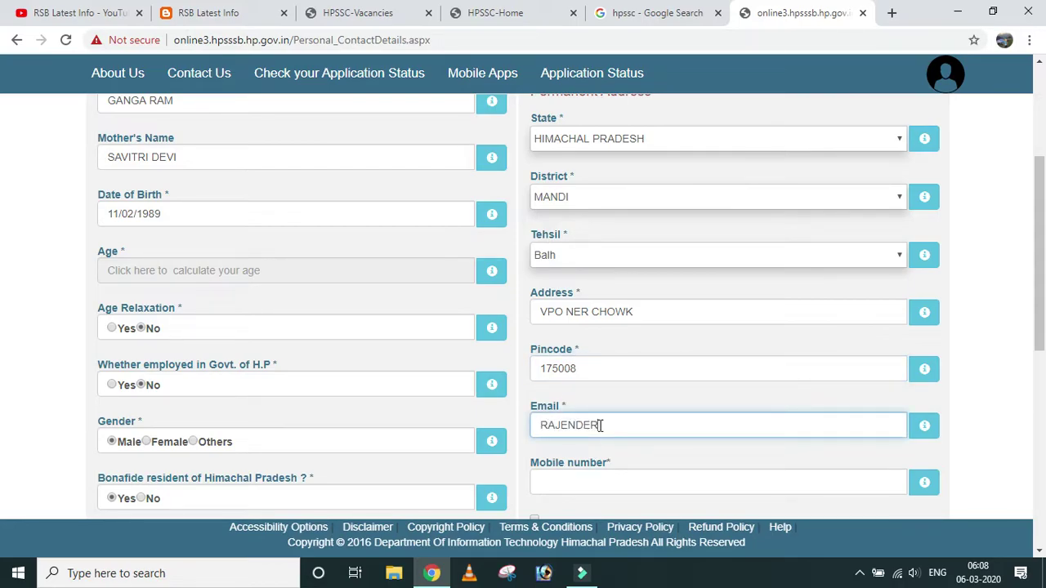
pyautogui.press('BackSpace')
pyautogui.press('BackSpace')
pyautogui.press('BackSpace')
pyautogui.press('BackSpace')
pyautogui.press('BackSpace')
pyautogui.press('BackSpace')
pyautogui.press('BackSpace')
pyautogui.press('BackSpace')
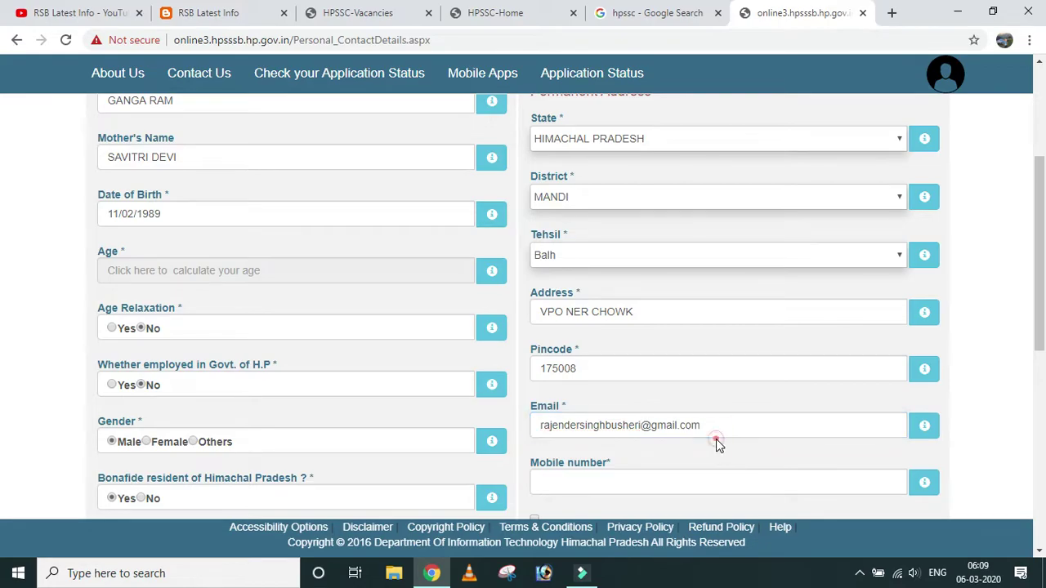
pyautogui.scroll(-1, 716, 442)
# Enter the candidate's mobile number and mark the correspondence address same as permanent.
pyautogui.click(564, 401)
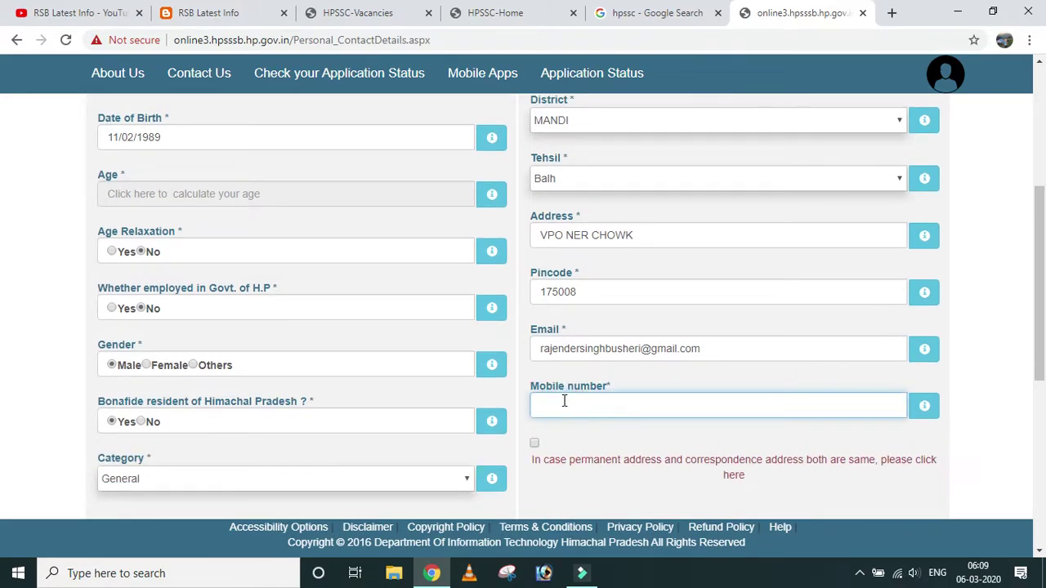
pyautogui.click(621, 429)
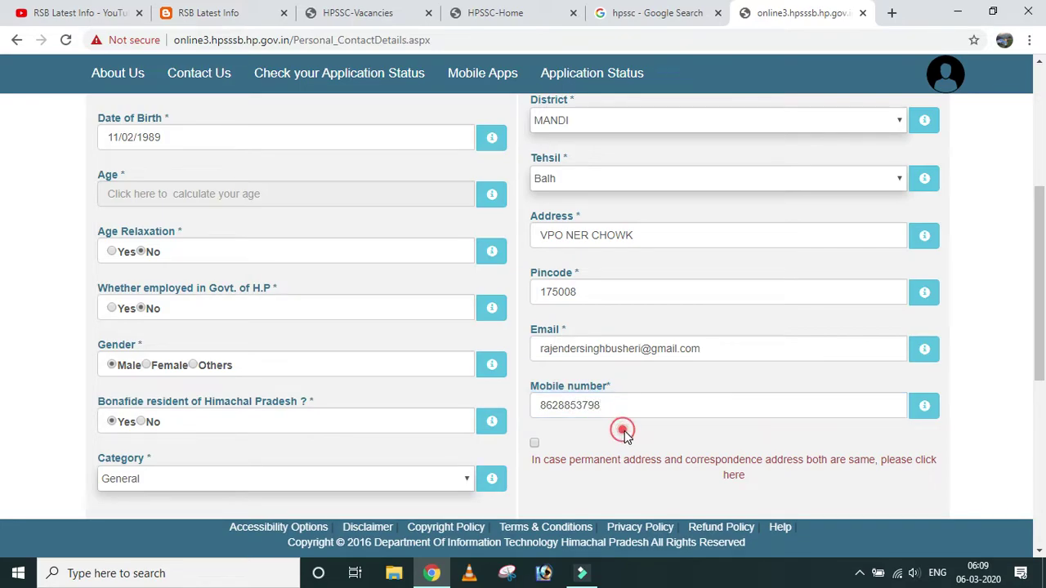
pyautogui.click(535, 446)
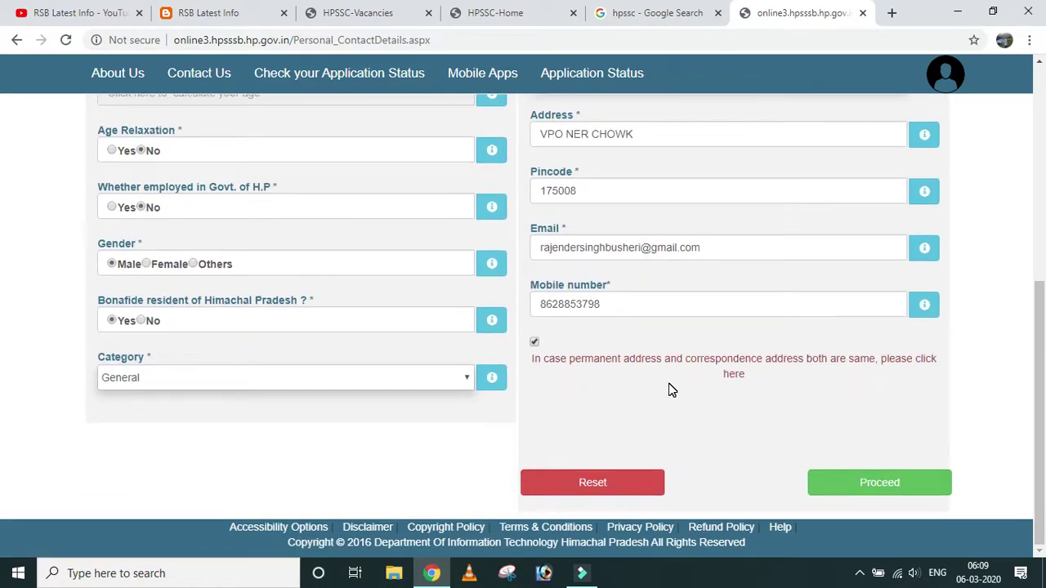
pyautogui.scroll(1, 668, 390)
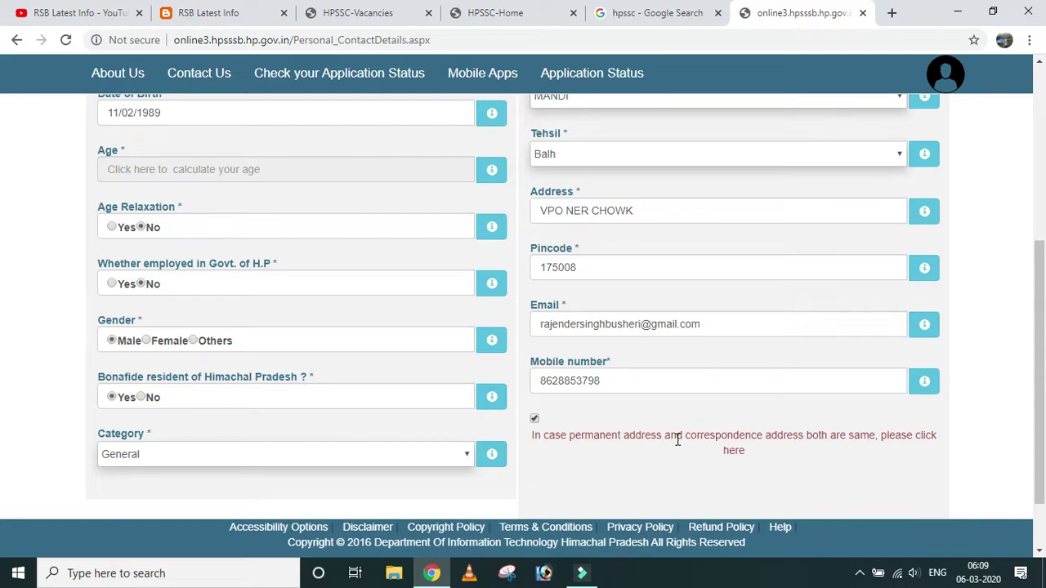
pyautogui.scroll(4, 630, 431)
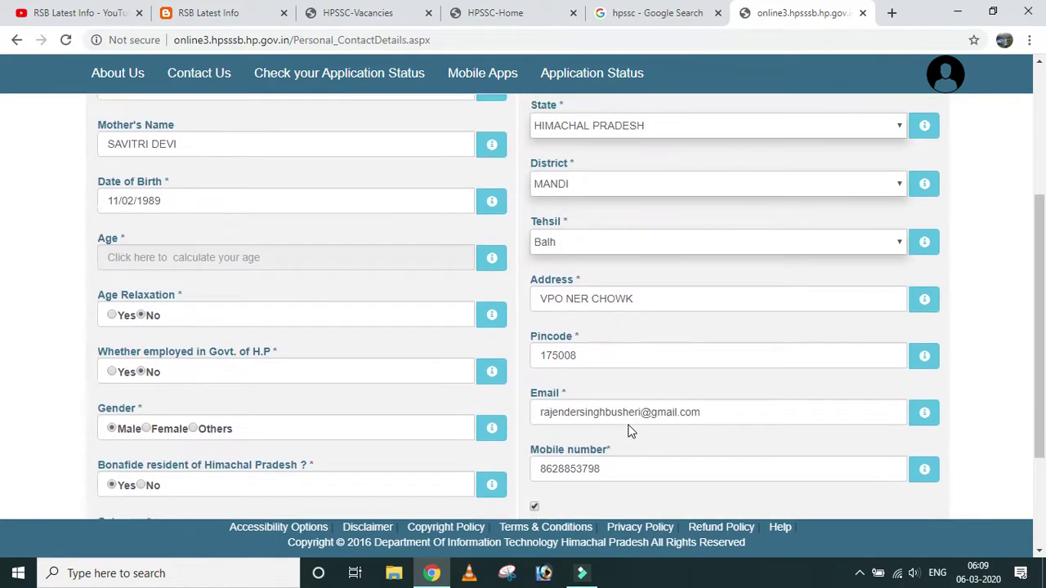
pyautogui.scroll(-1, 608, 421)
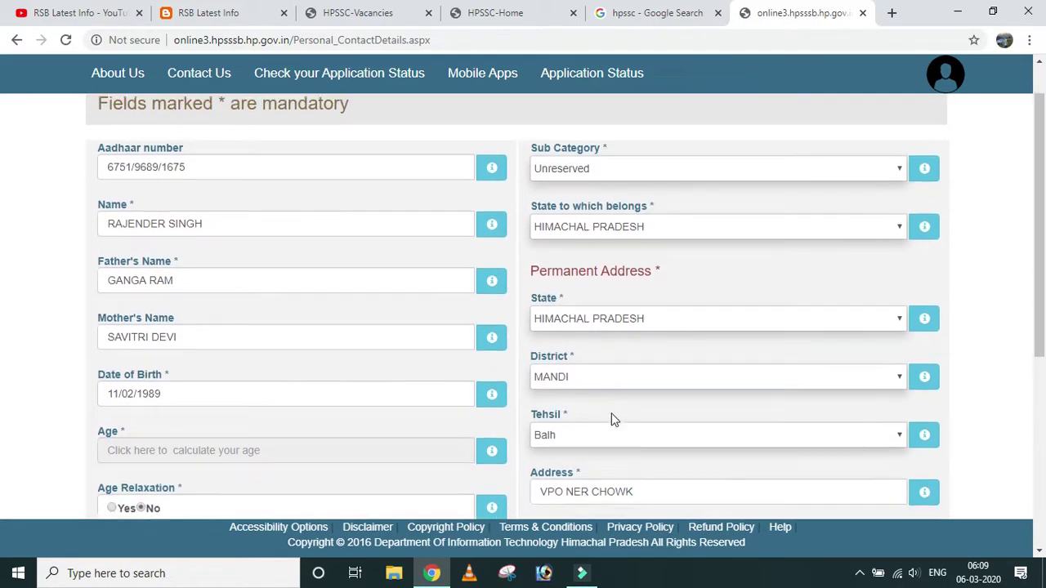
pyautogui.scroll(-4, 612, 409)
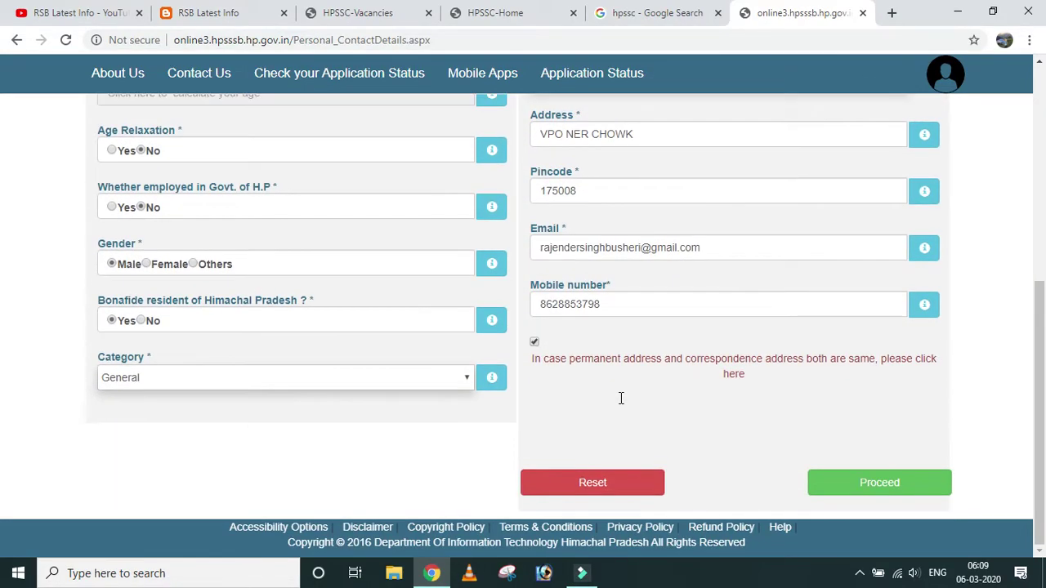
# Calculate the age as 31 from the date of birth and resubmit the details form.
pyautogui.click(887, 488)
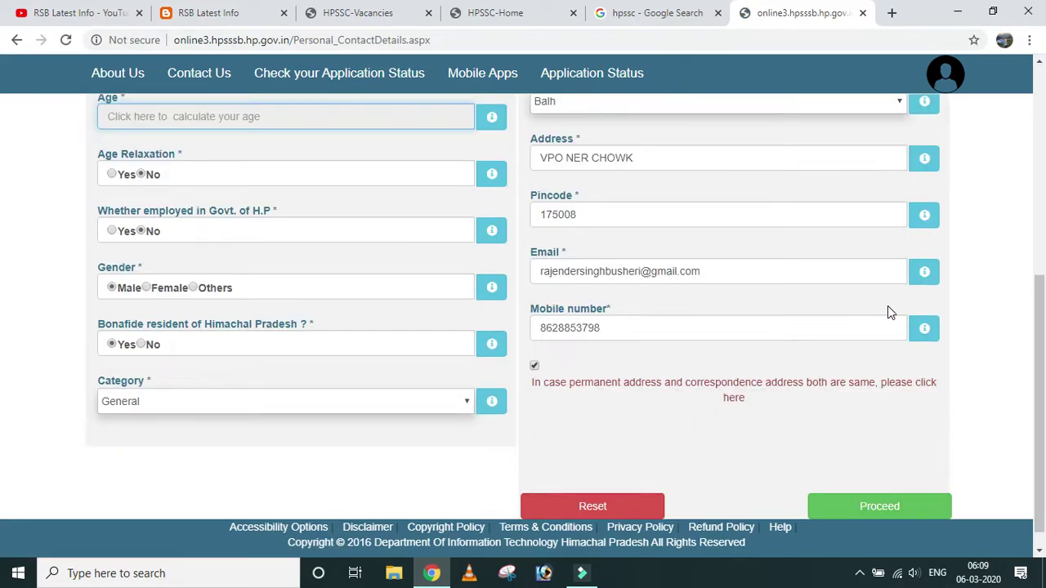
pyautogui.scroll(2, 855, 318)
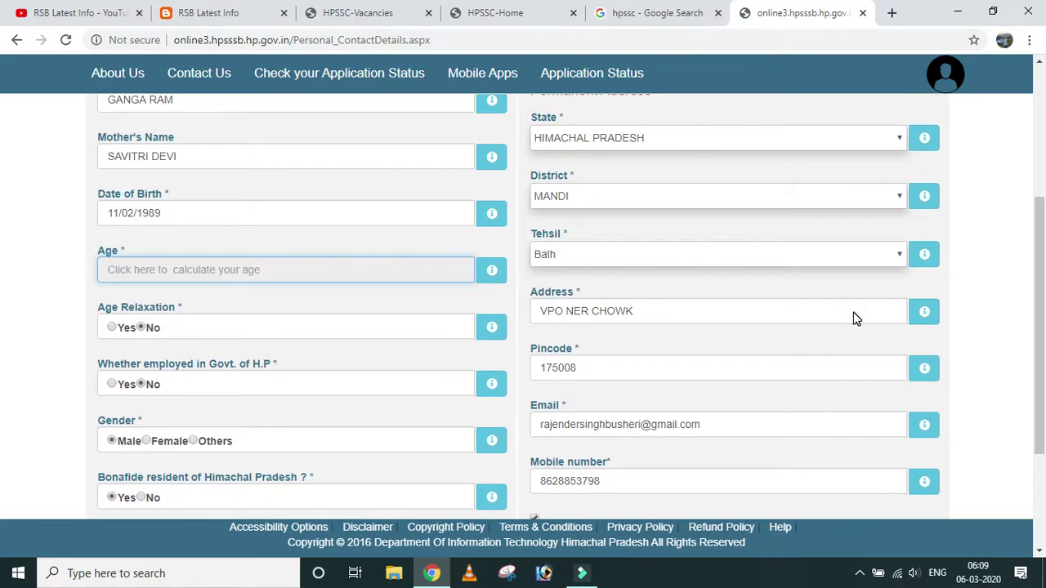
pyautogui.click(344, 269)
pyautogui.click(340, 227)
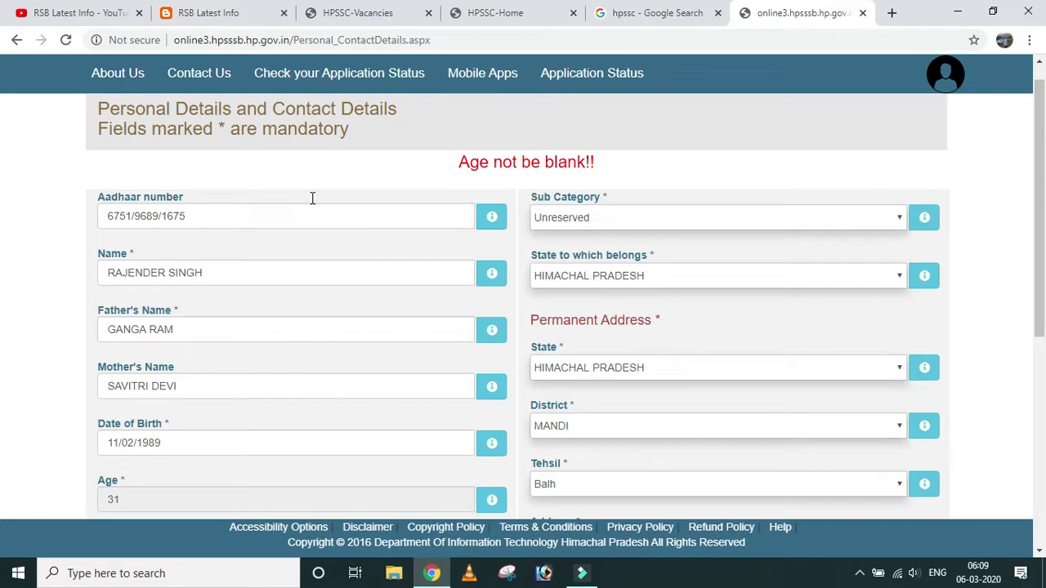
pyautogui.click(298, 158)
pyautogui.scroll(-3, 607, 178)
pyautogui.scroll(-2, 607, 178)
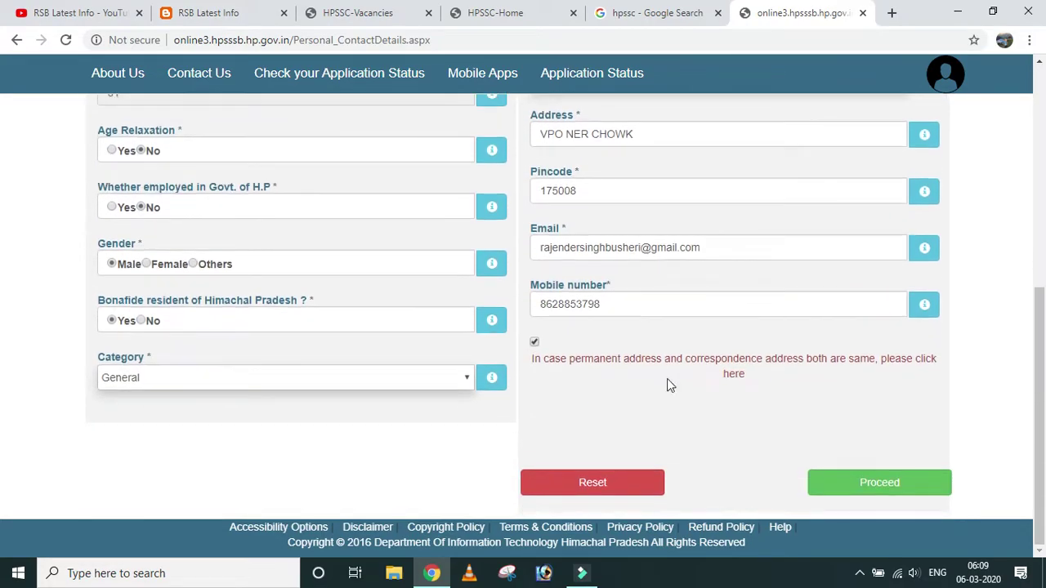
pyautogui.click(880, 496)
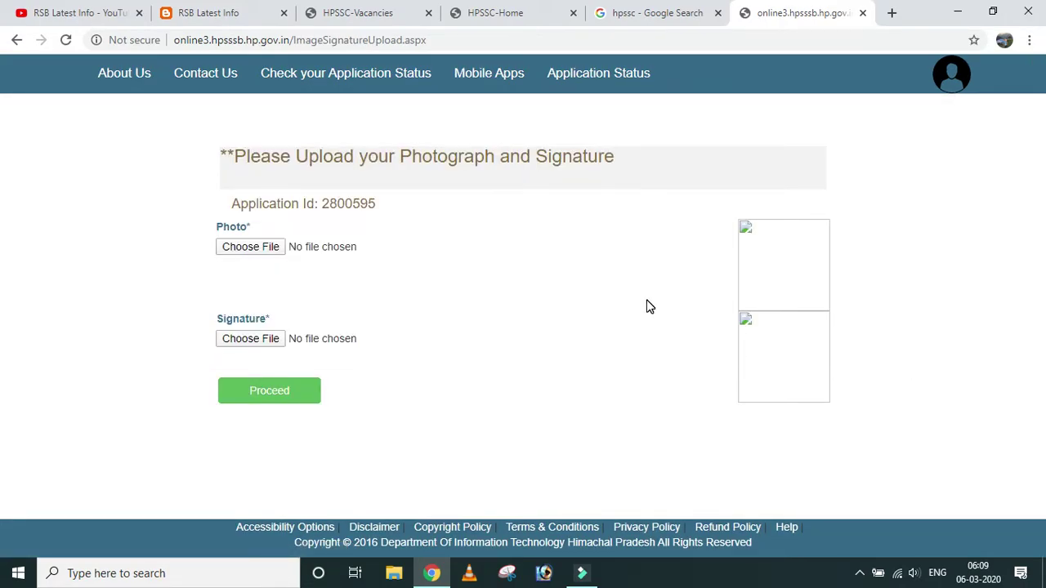
# Attach MY PIC.JPG NEW from the Desktop as the photo.
pyautogui.click(257, 247)
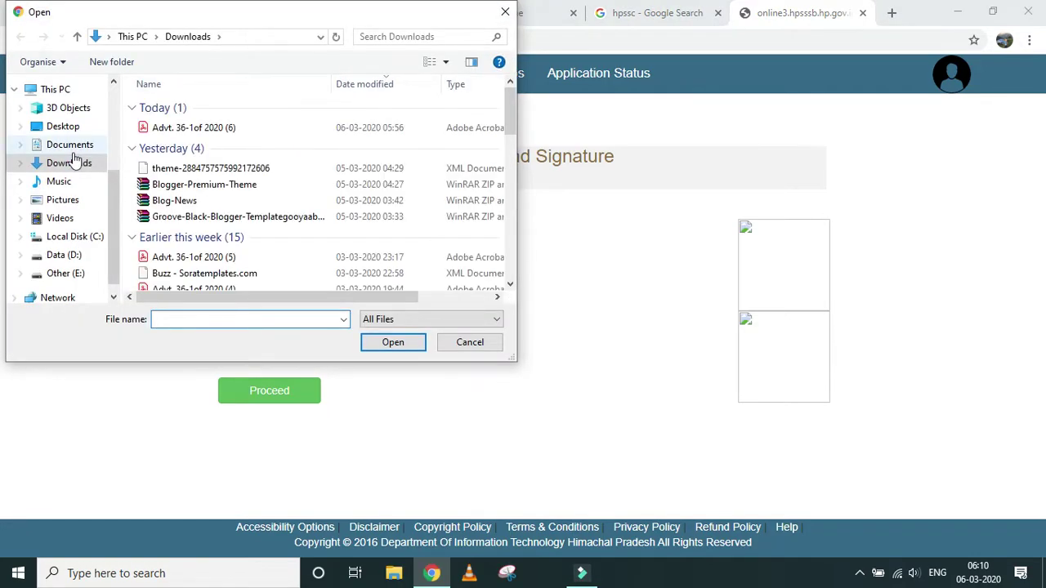
pyautogui.click(63, 127)
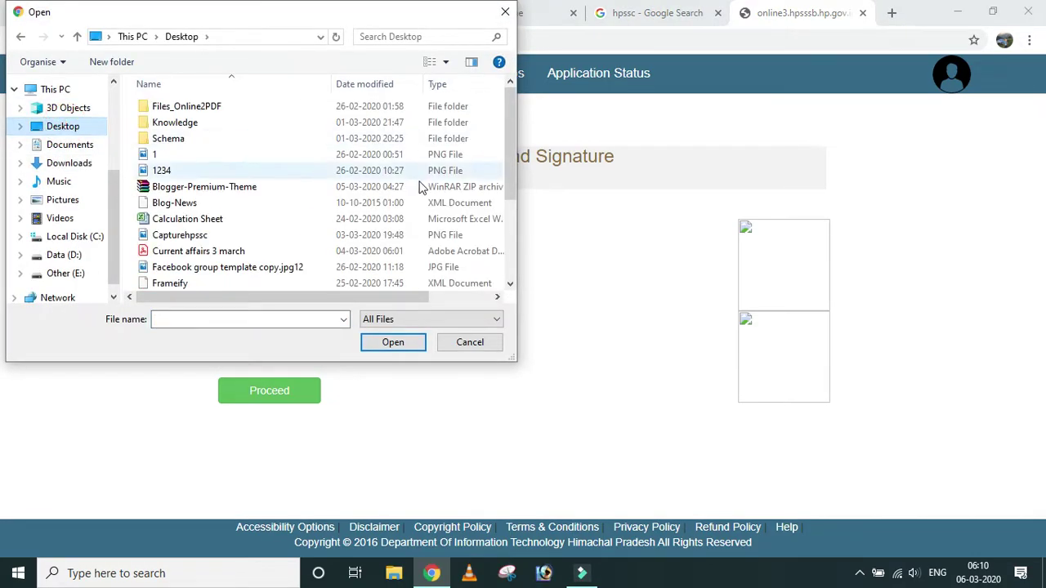
pyautogui.scroll(-2, 294, 184)
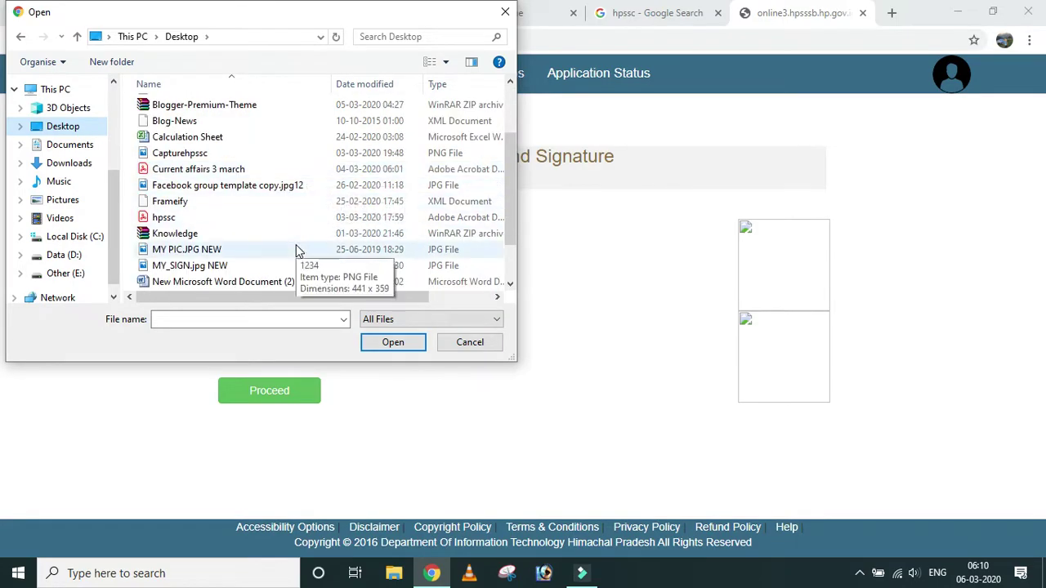
pyautogui.doubleClick(258, 255)
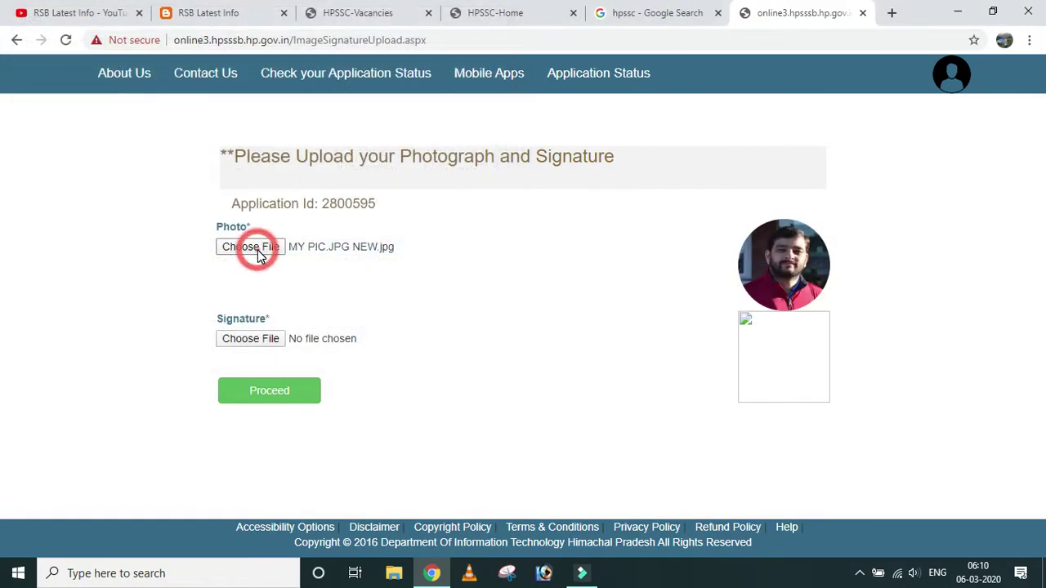
# Attach MY_SIGN.jpg NEW as the signature and submit the uploads.
pyautogui.click(265, 341)
pyautogui.scroll(-1, 265, 254)
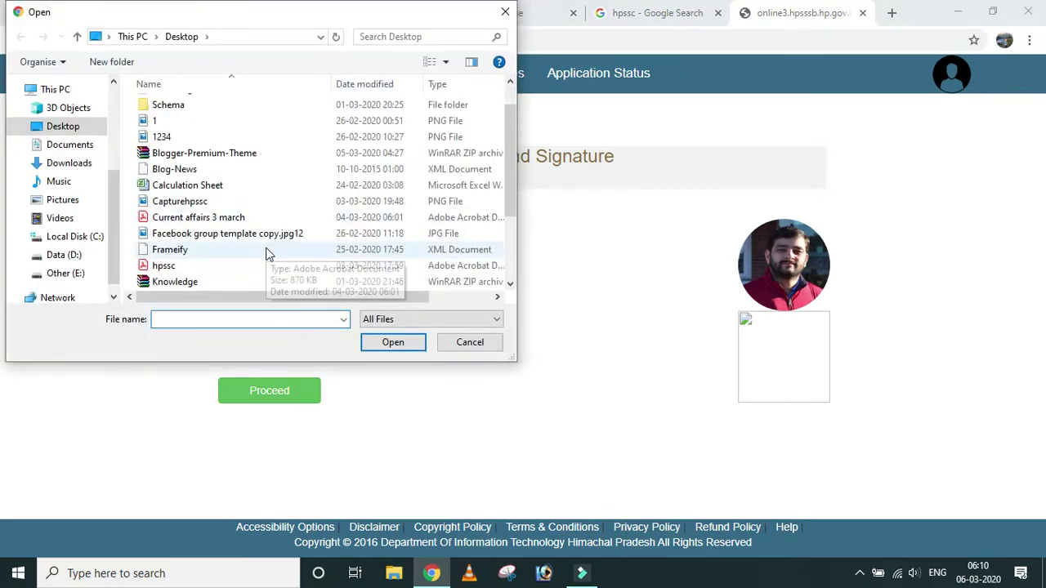
pyautogui.scroll(-3, 266, 254)
pyautogui.doubleClick(214, 215)
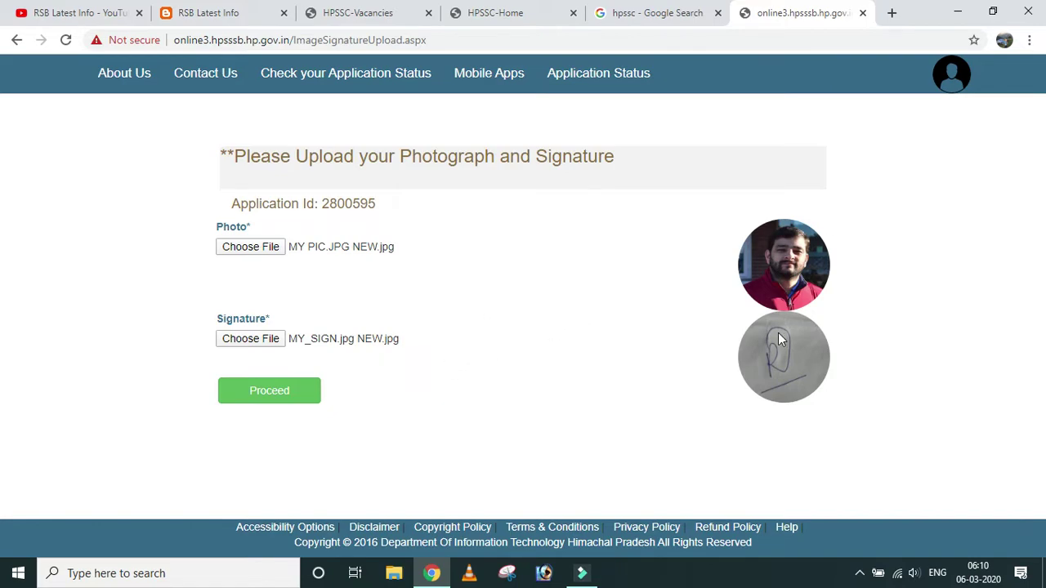
pyautogui.click(278, 390)
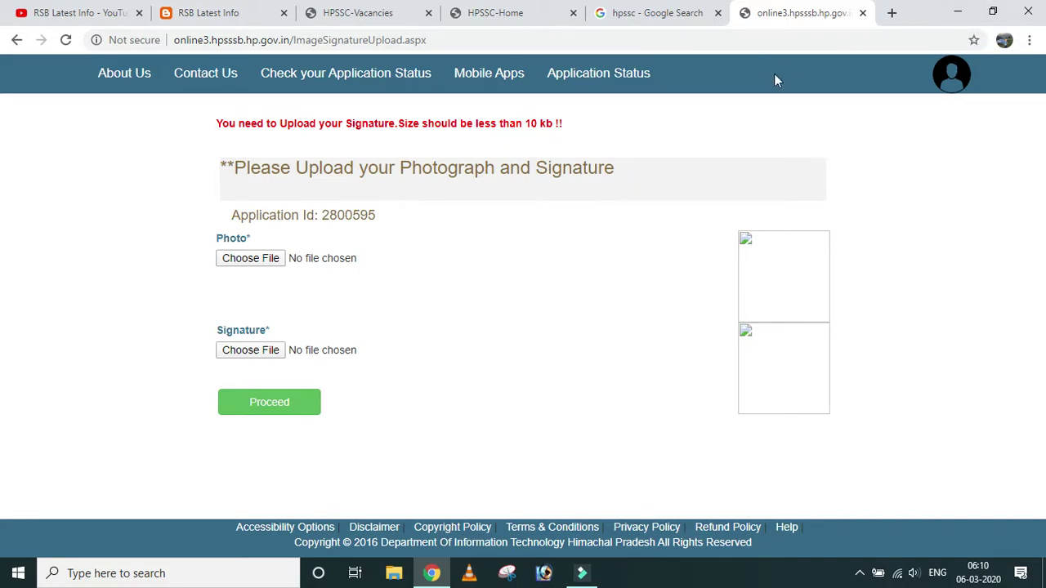
# Search Google for 'reduce image size' in a new tab.
pyautogui.click(891, 14)
pyautogui.click(201, 40)
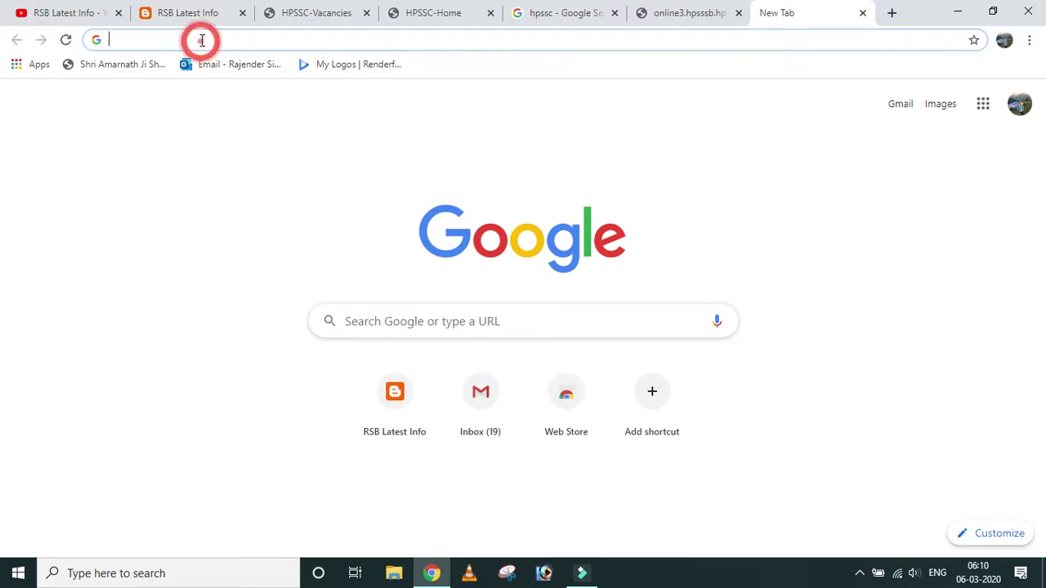
pyautogui.write('redu')
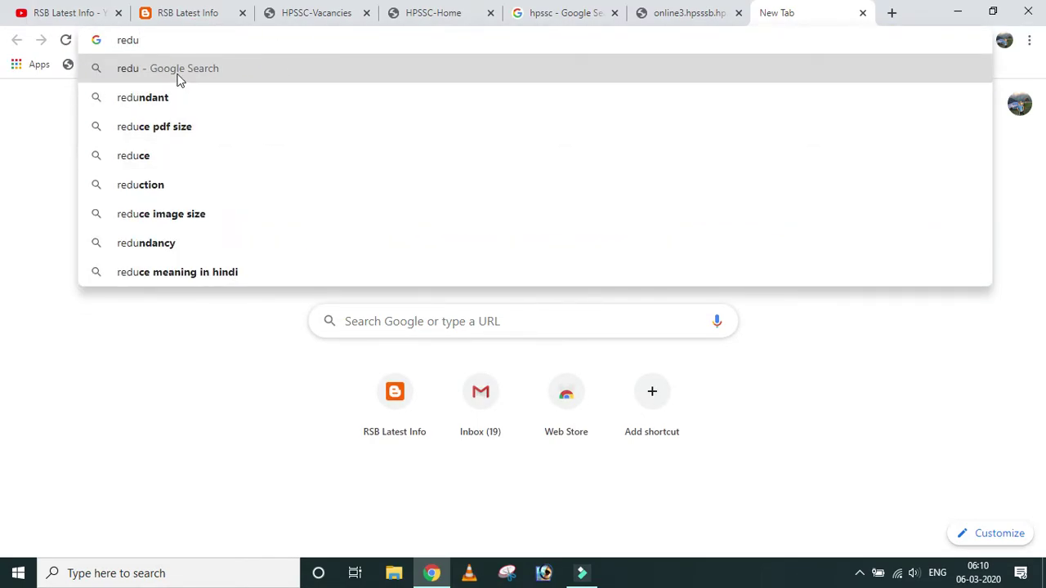
pyautogui.write('ce')
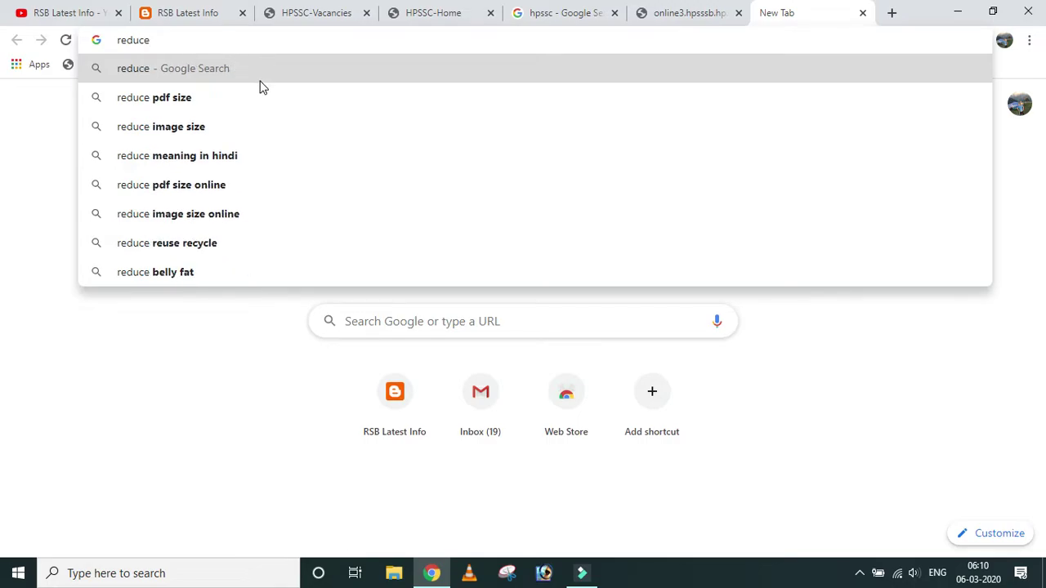
pyautogui.click(209, 126)
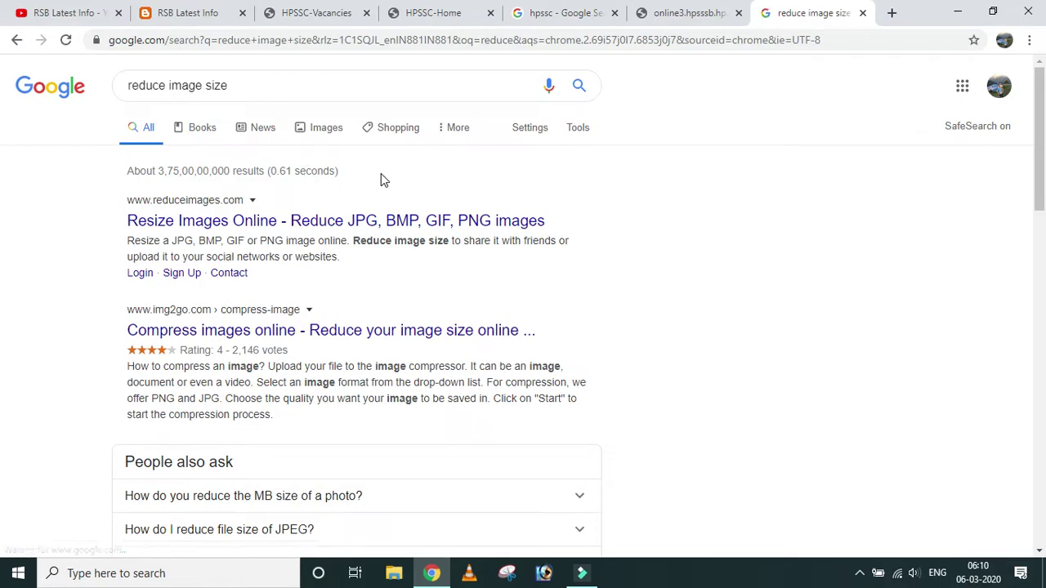
pyautogui.scroll(-4, 376, 156)
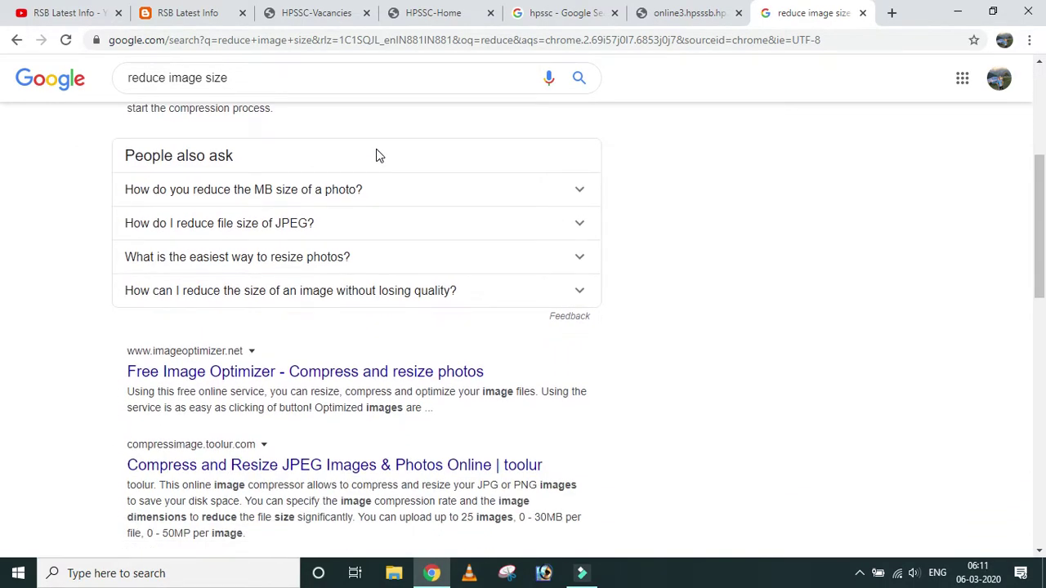
pyautogui.scroll(3, 377, 156)
pyautogui.scroll(1, 376, 156)
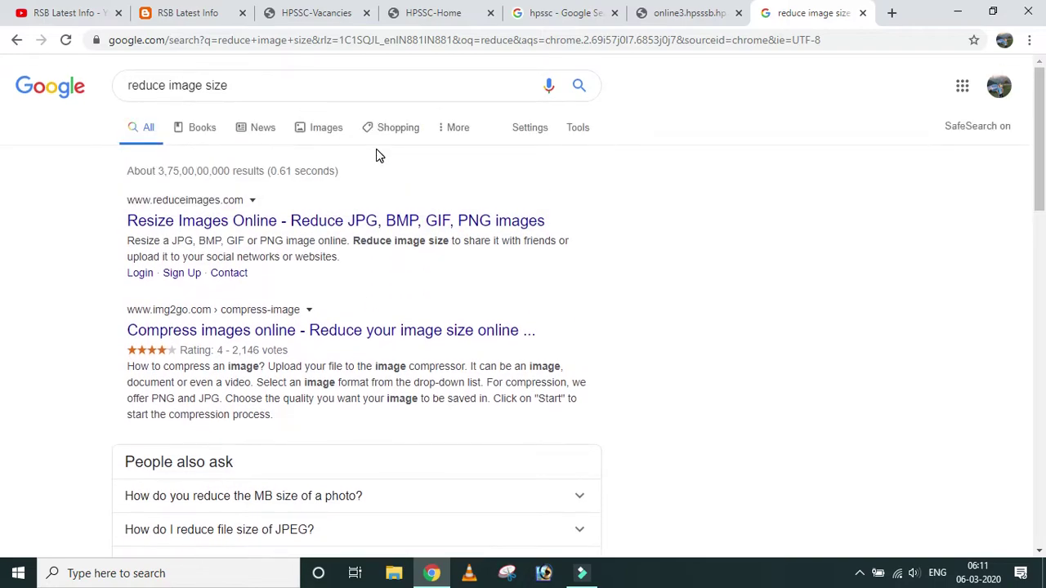
# Refine the search to 'reduce image' and open the reduceimages.com result.
pyautogui.click(250, 85)
pyautogui.press('BackSpace')
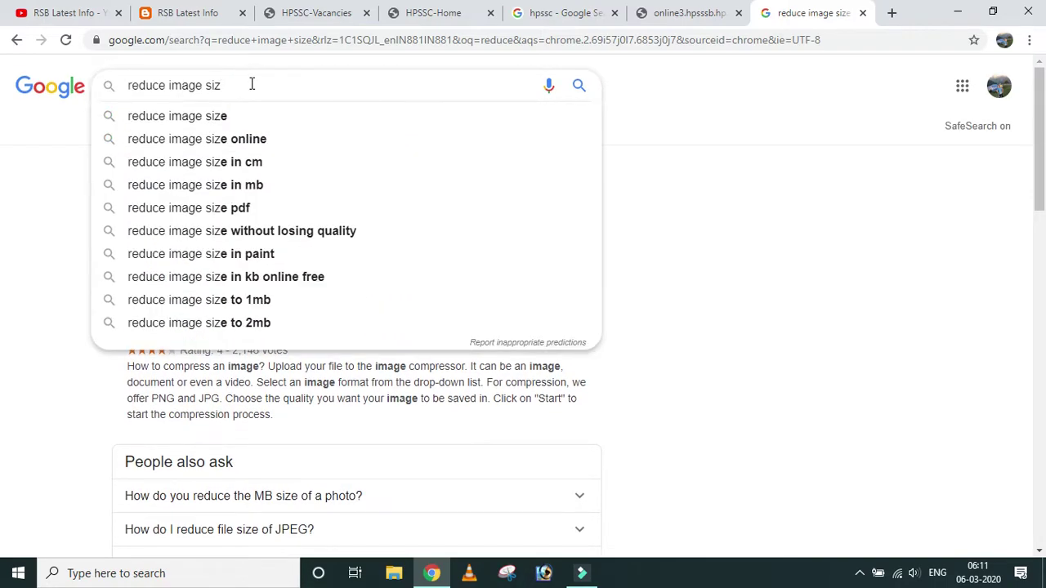
pyautogui.press('BackSpace')
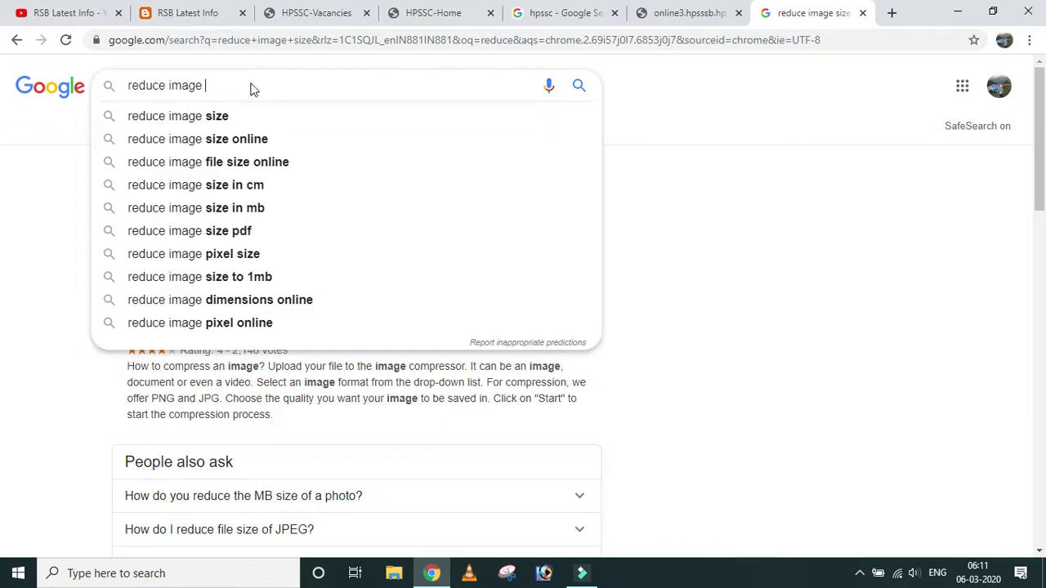
pyautogui.press('Return')
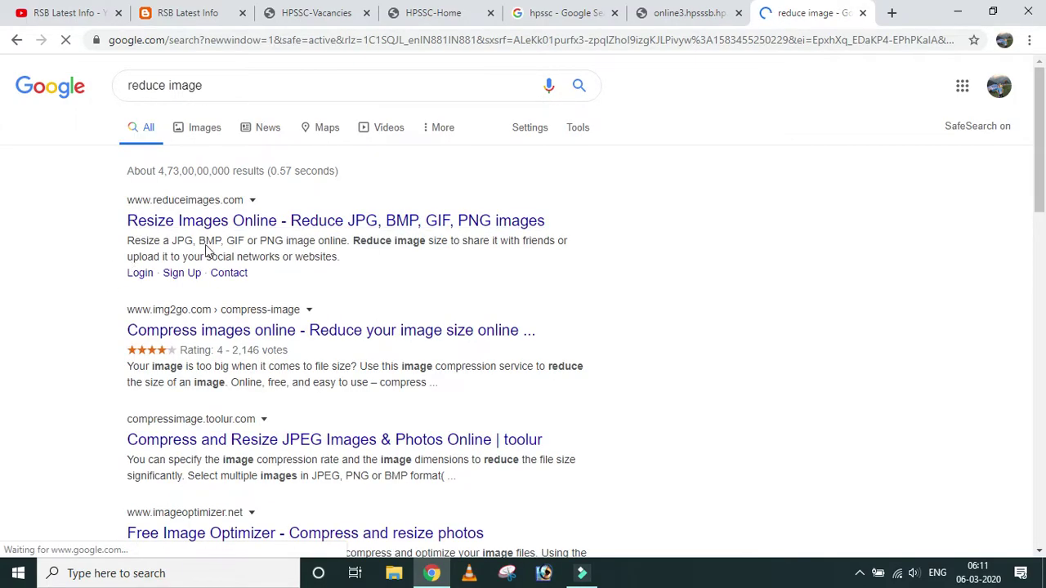
pyautogui.click(149, 222)
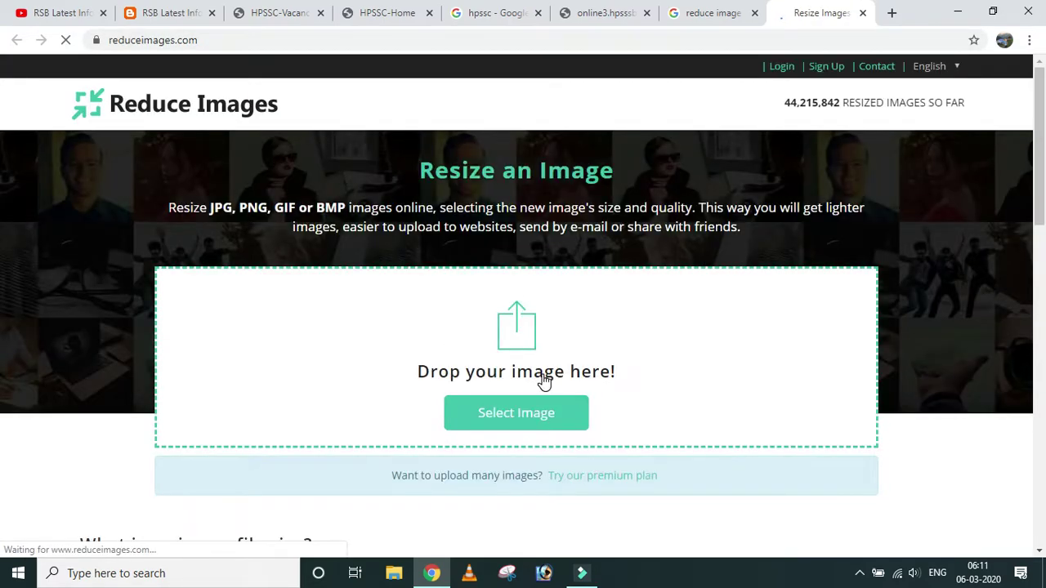
# Upload the signature MY_SIGN.jpg NEW to the Reduce Images resizer.
pyautogui.click(531, 418)
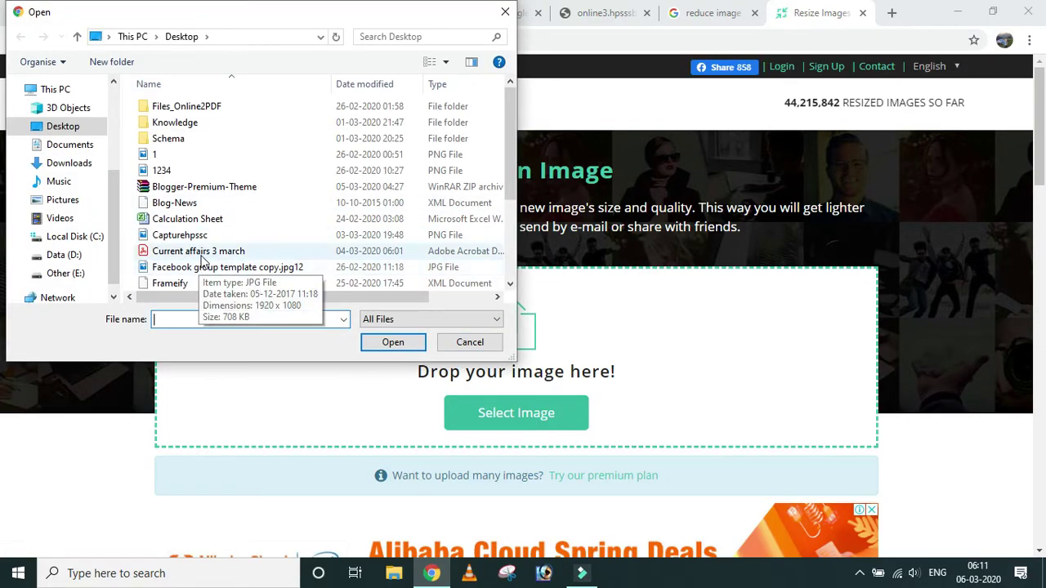
pyautogui.scroll(-1, 225, 233)
pyautogui.scroll(-1, 227, 235)
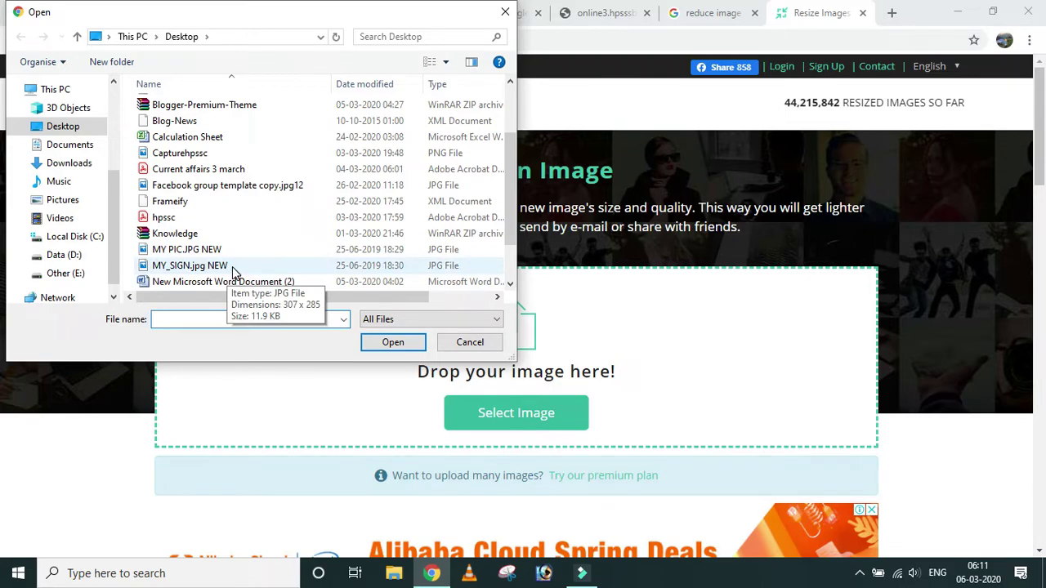
pyautogui.click(222, 269)
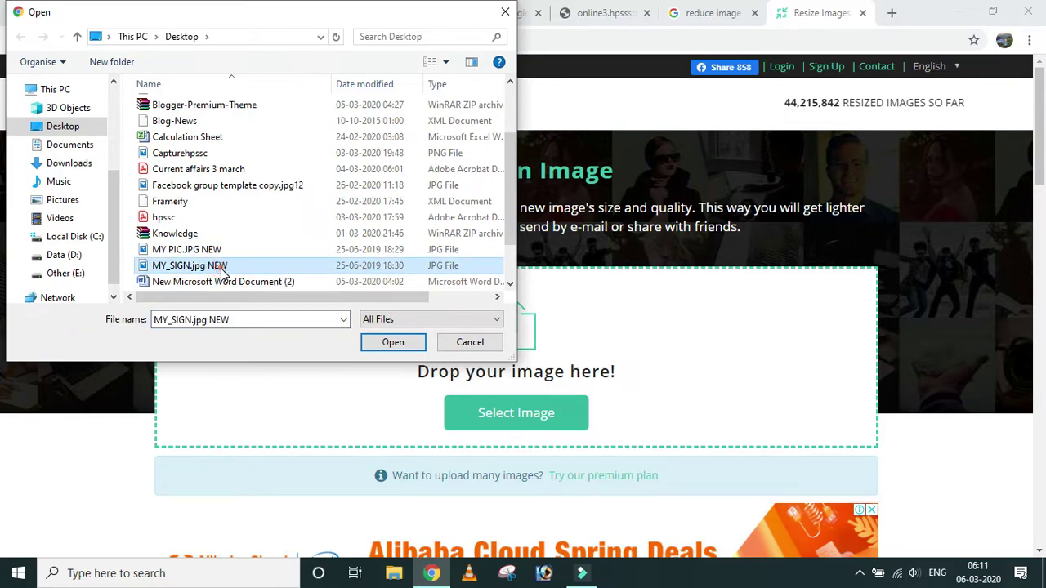
pyautogui.doubleClick(221, 269)
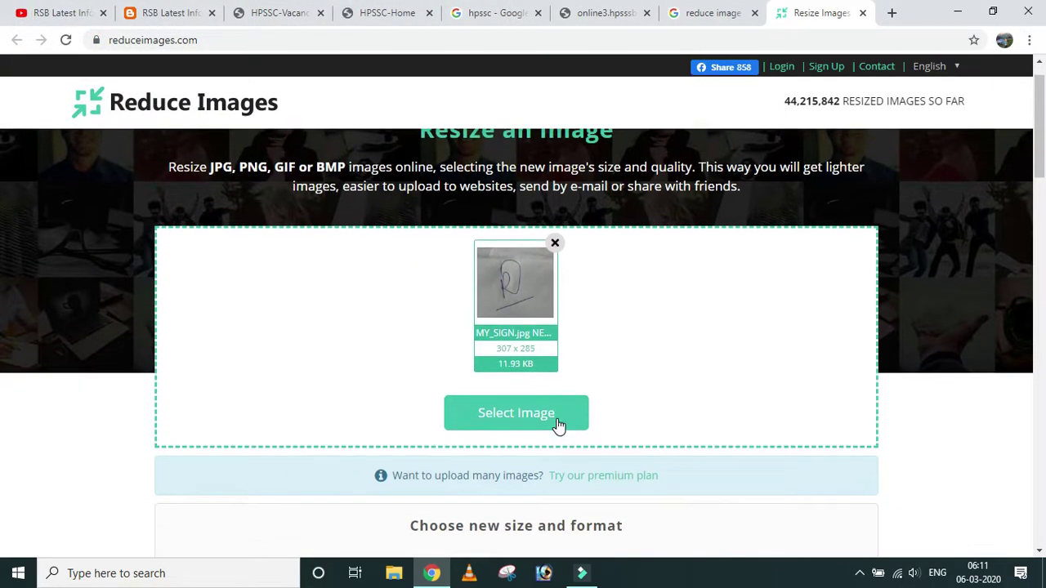
pyautogui.scroll(-2, 651, 455)
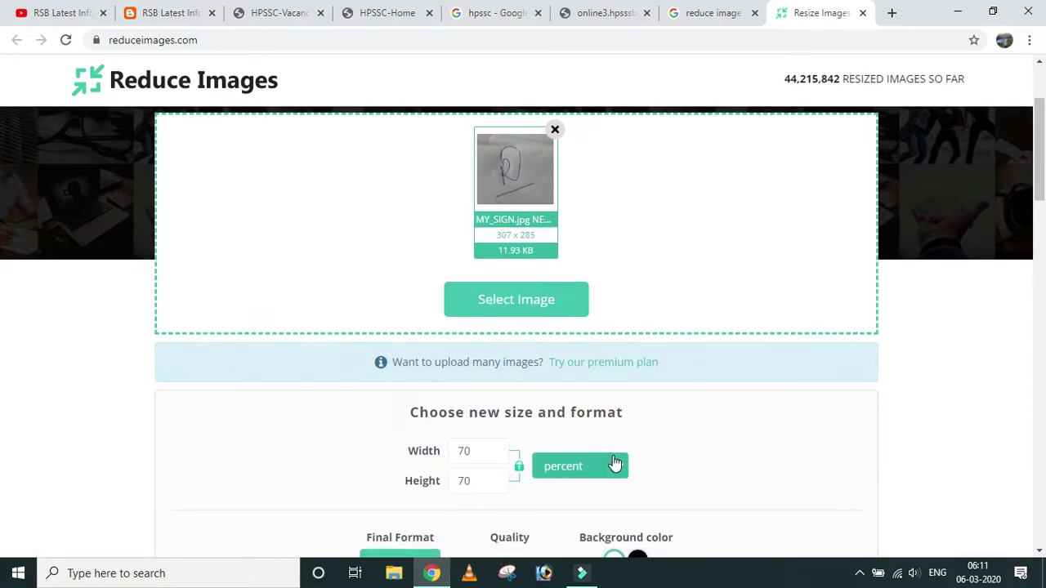
pyautogui.scroll(-1, 615, 464)
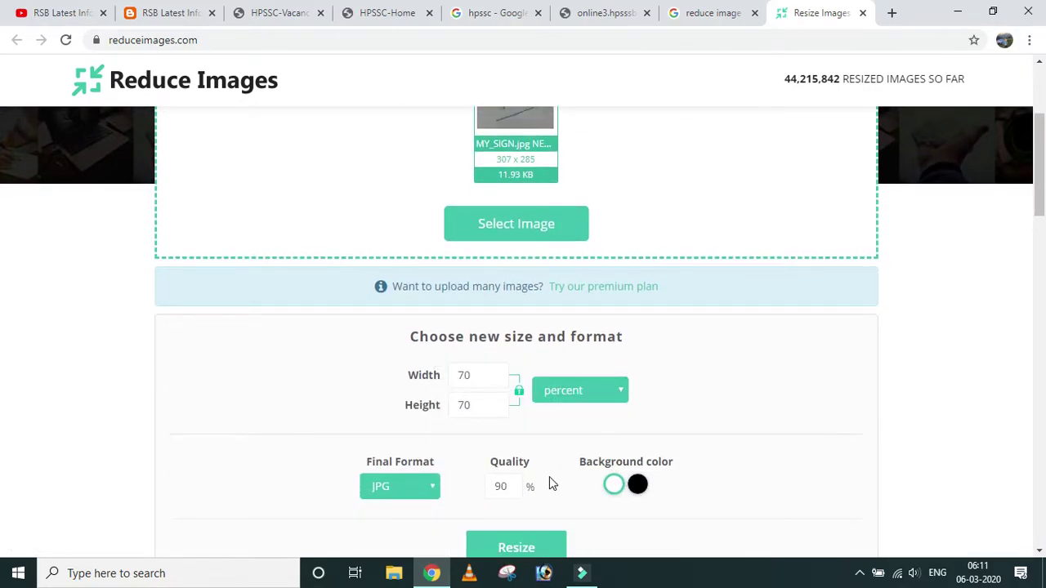
# Resize the signature with output quality set to 60.
pyautogui.click(513, 486)
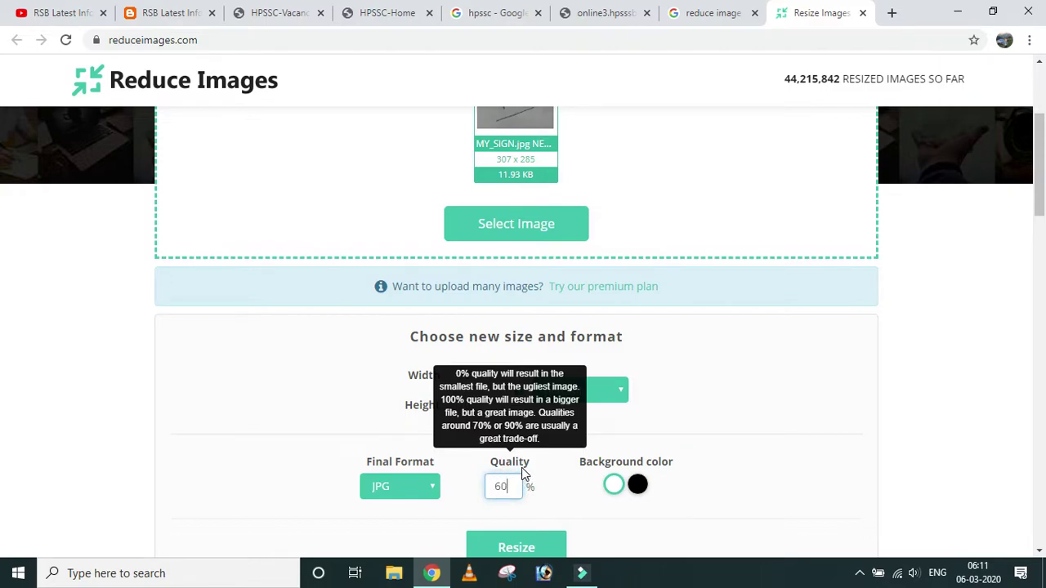
pyautogui.write('60')
pyautogui.click(725, 419)
pyautogui.scroll(-1, 775, 402)
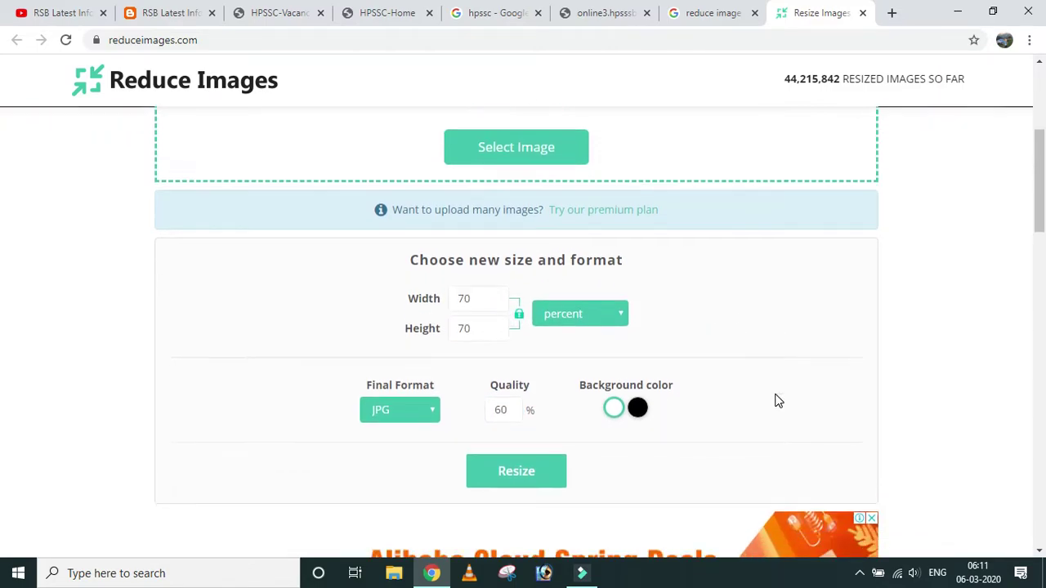
pyautogui.click(526, 482)
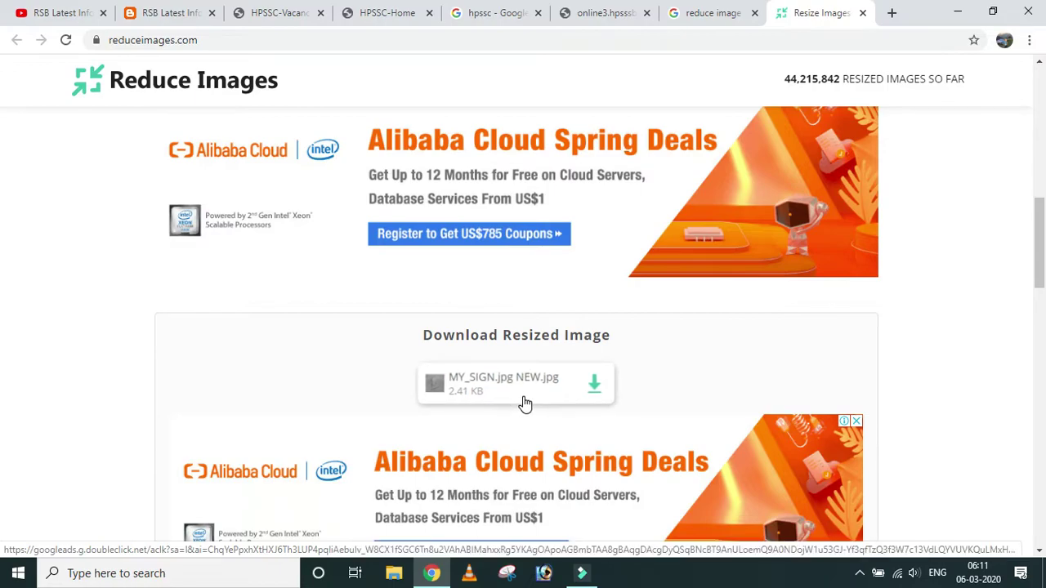
pyautogui.scroll(-2, 523, 404)
pyautogui.scroll(1, 602, 332)
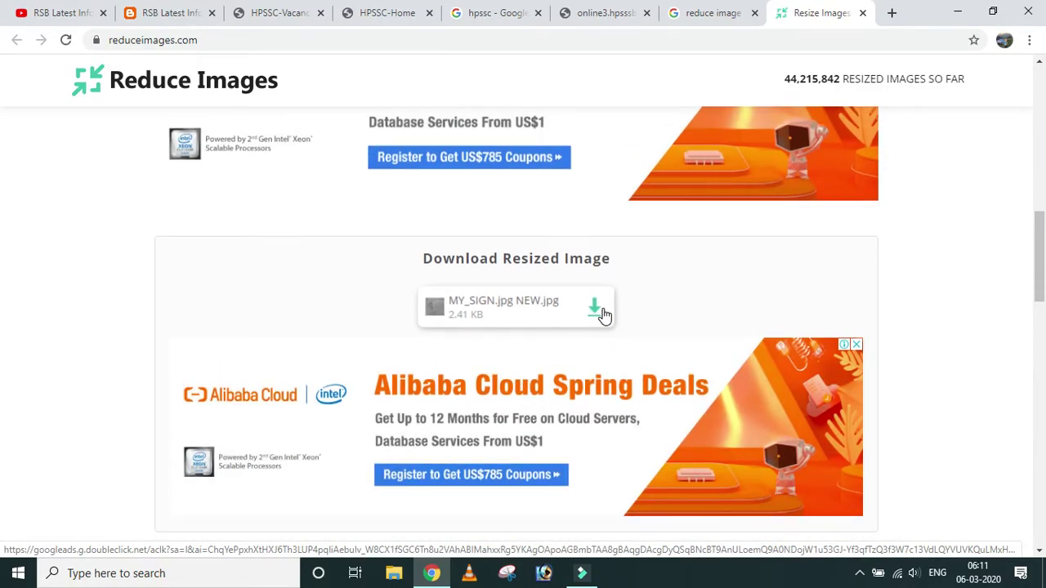
pyautogui.scroll(3, 621, 296)
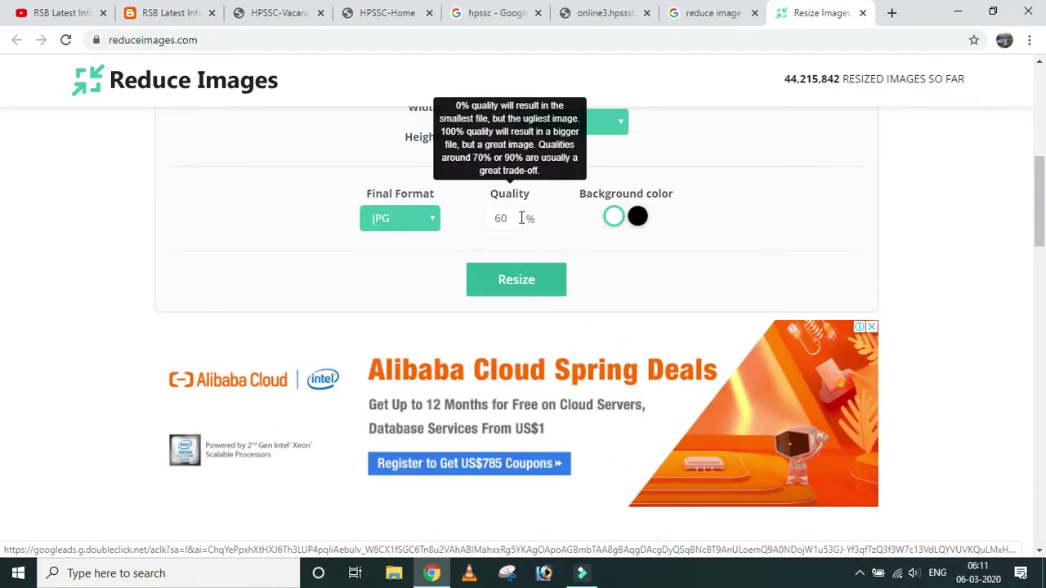
# Resize again at quality 75 and download the 3.3 KB signature.
pyautogui.click(517, 217)
pyautogui.press('BackSpace')
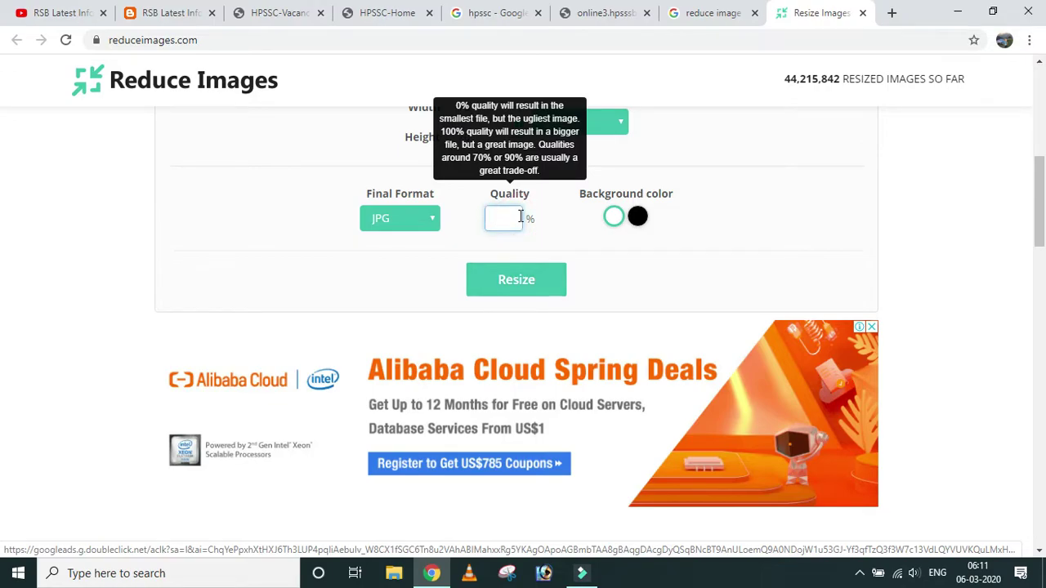
pyautogui.write('75')
pyautogui.click(509, 280)
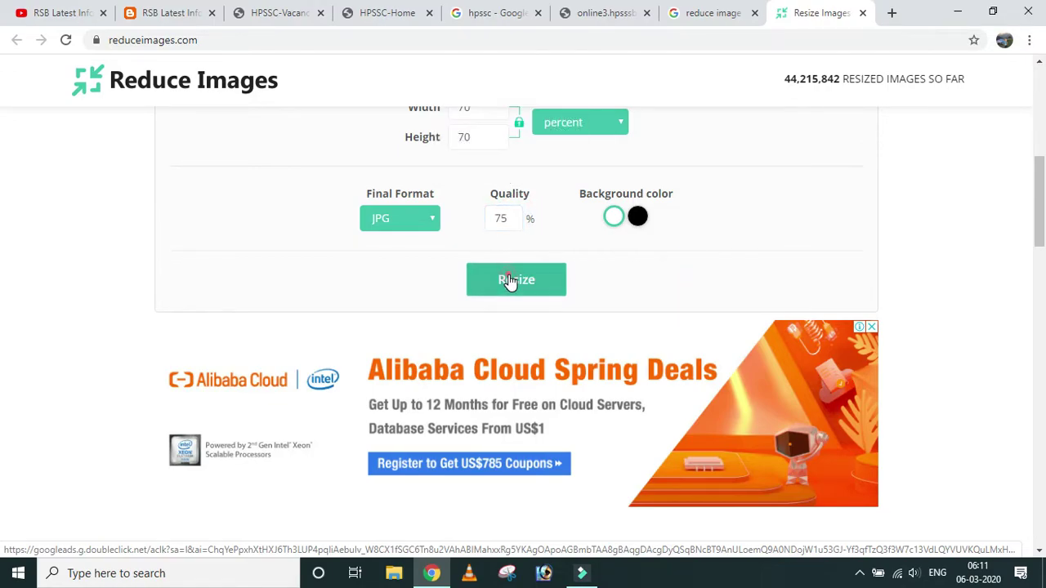
pyautogui.scroll(-3, 653, 252)
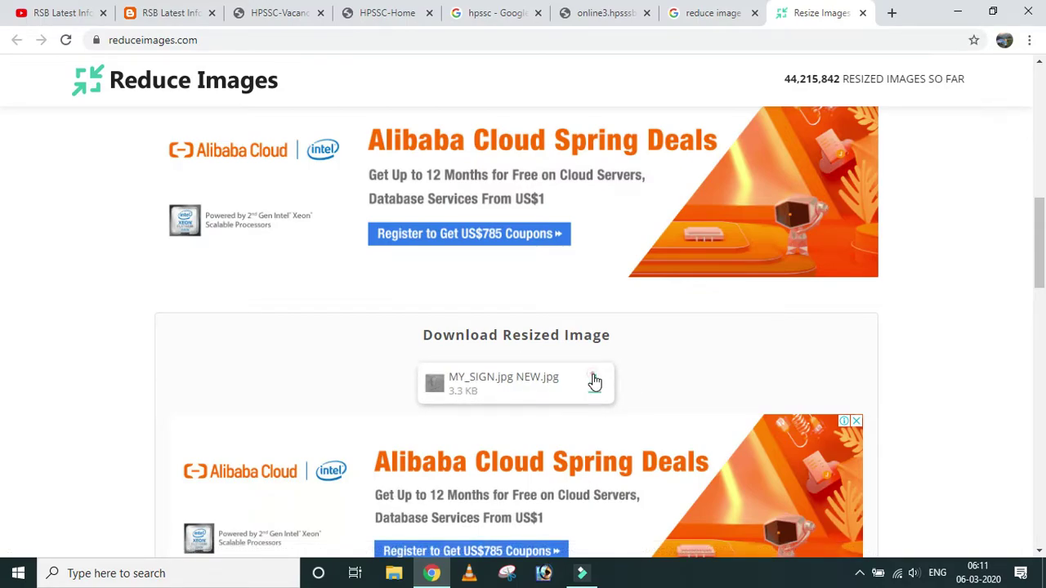
pyautogui.click(595, 381)
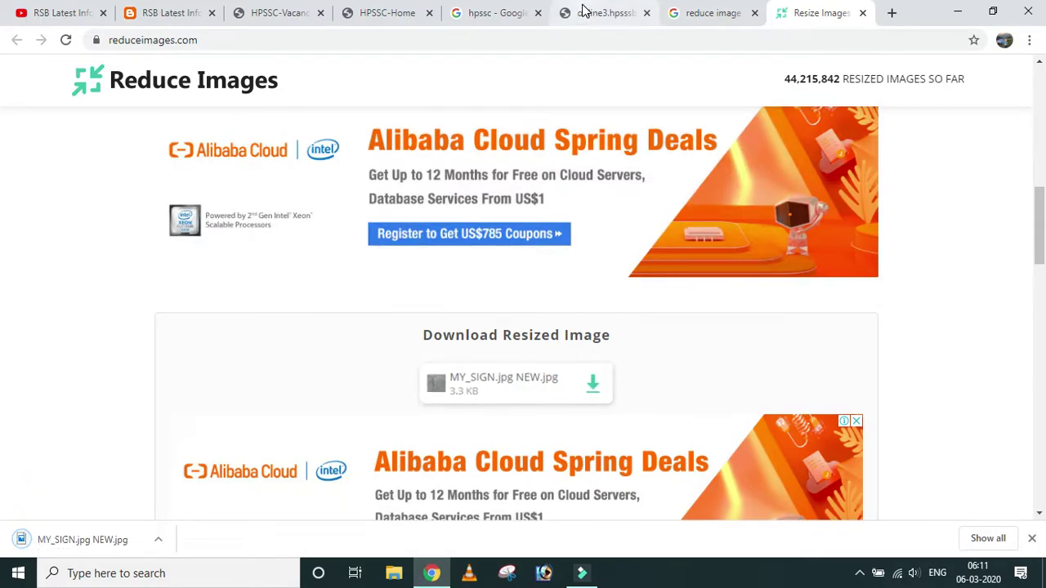
# Back on the HPSSC upload form, pick MY PIC.JPG NEW in the photo file picker.
pyautogui.click(583, 10)
pyautogui.click(251, 259)
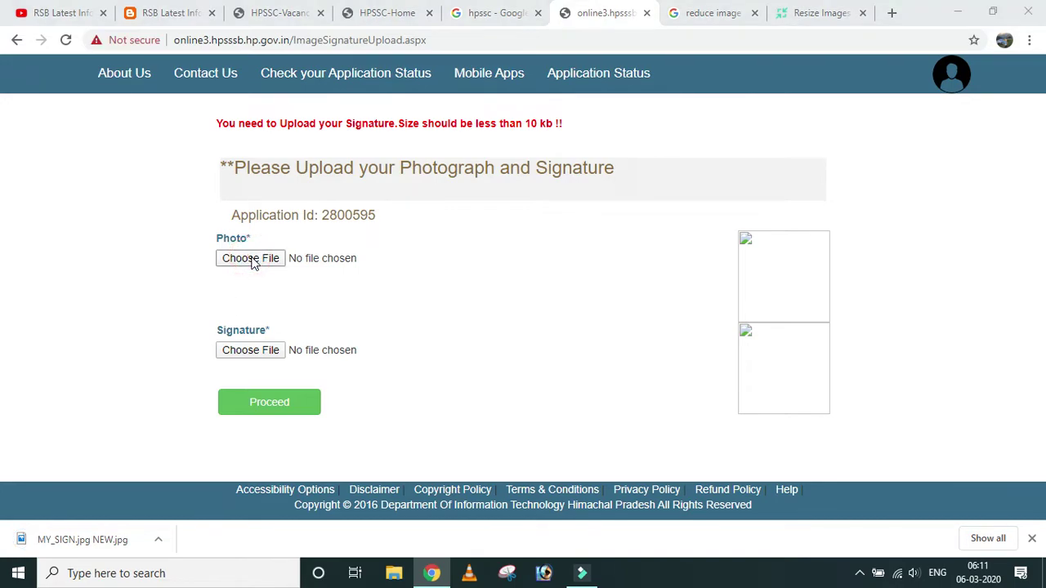
pyautogui.scroll(-1, 245, 229)
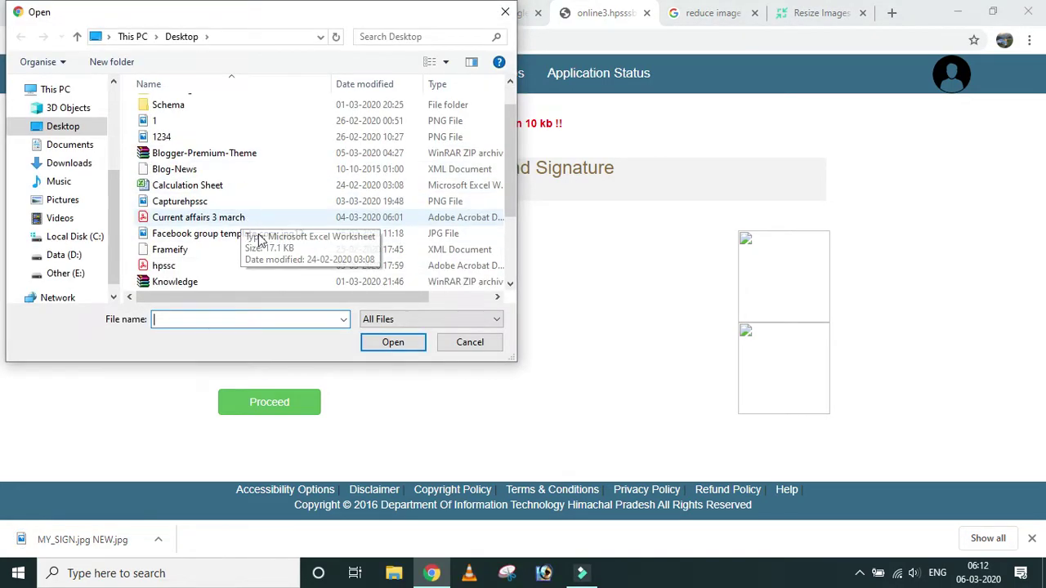
pyautogui.scroll(-1, 260, 241)
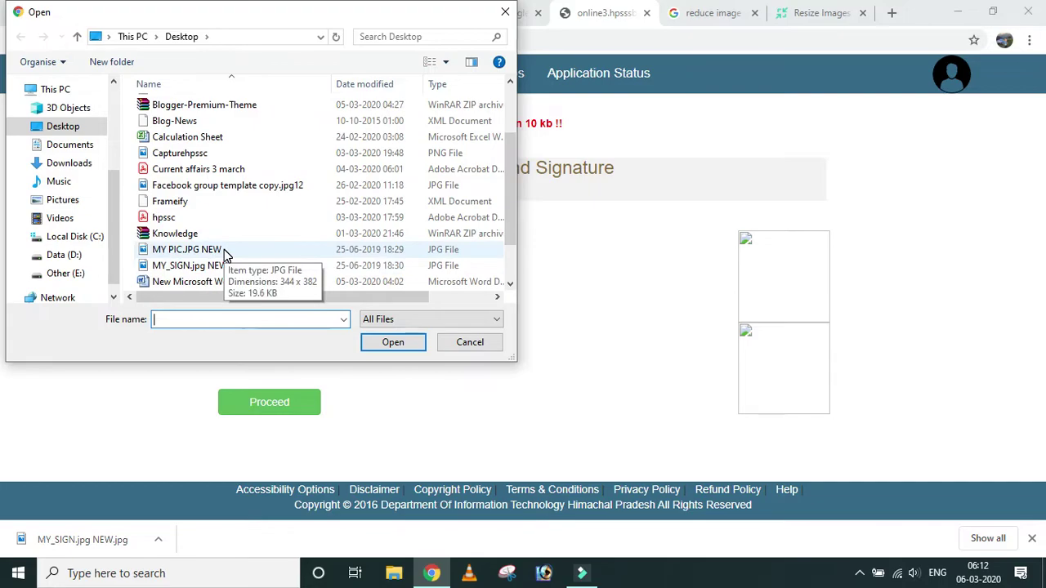
pyautogui.click(225, 253)
pyautogui.click(225, 252)
pyautogui.click(300, 232)
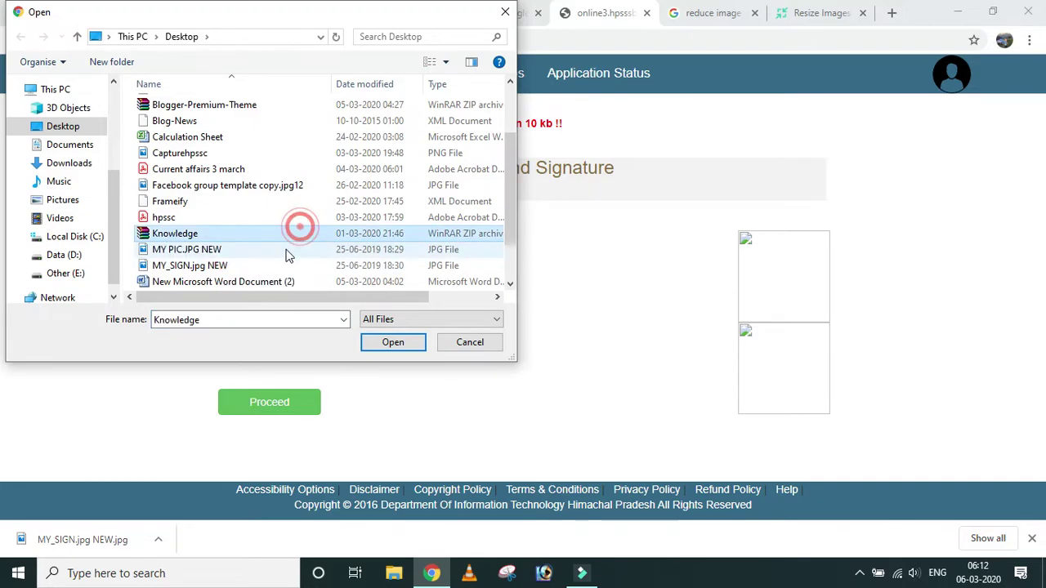